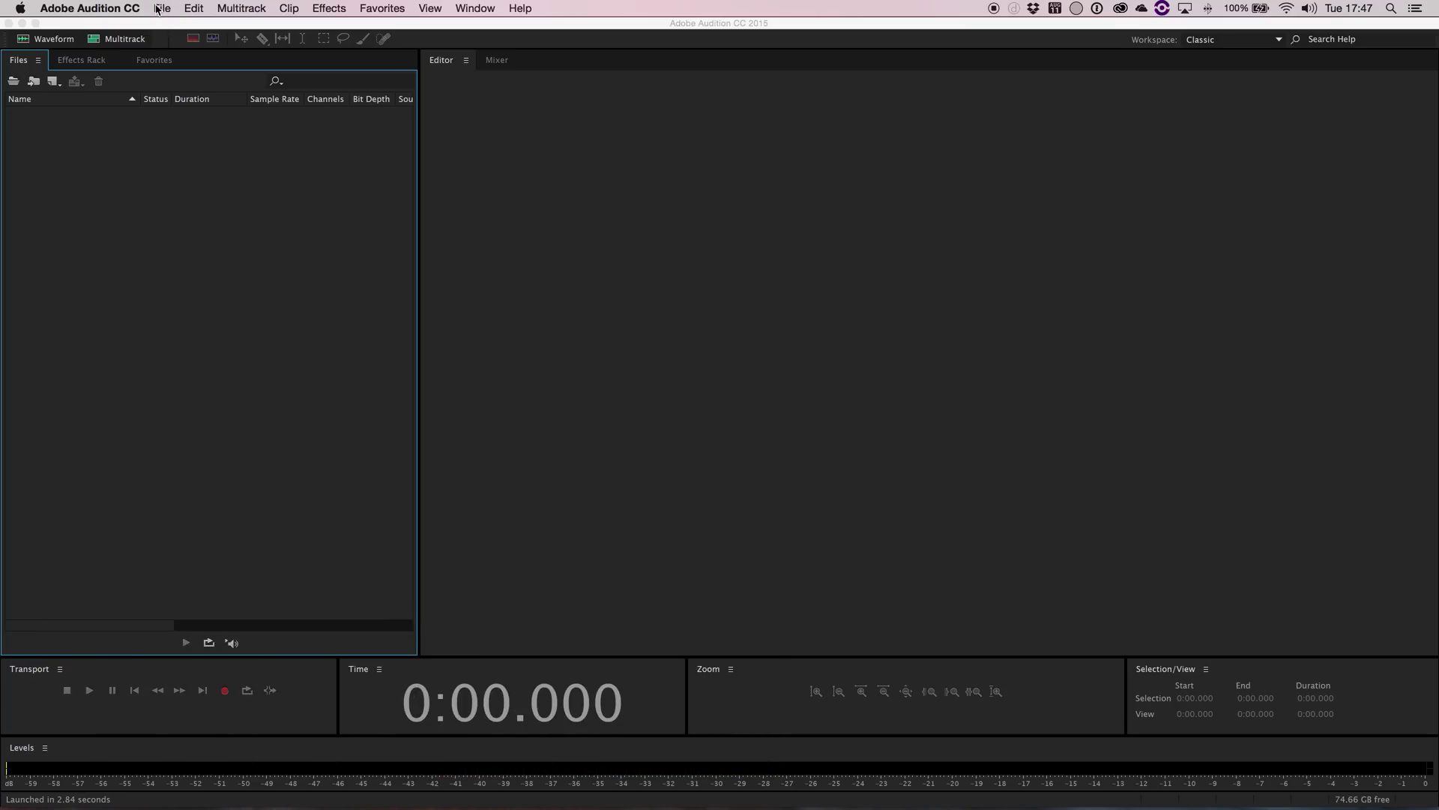
- Bring up the Open File dialog from the File menu and cancel it without opening anything
{"action": "left_click", "coordinate": [157, 9]}
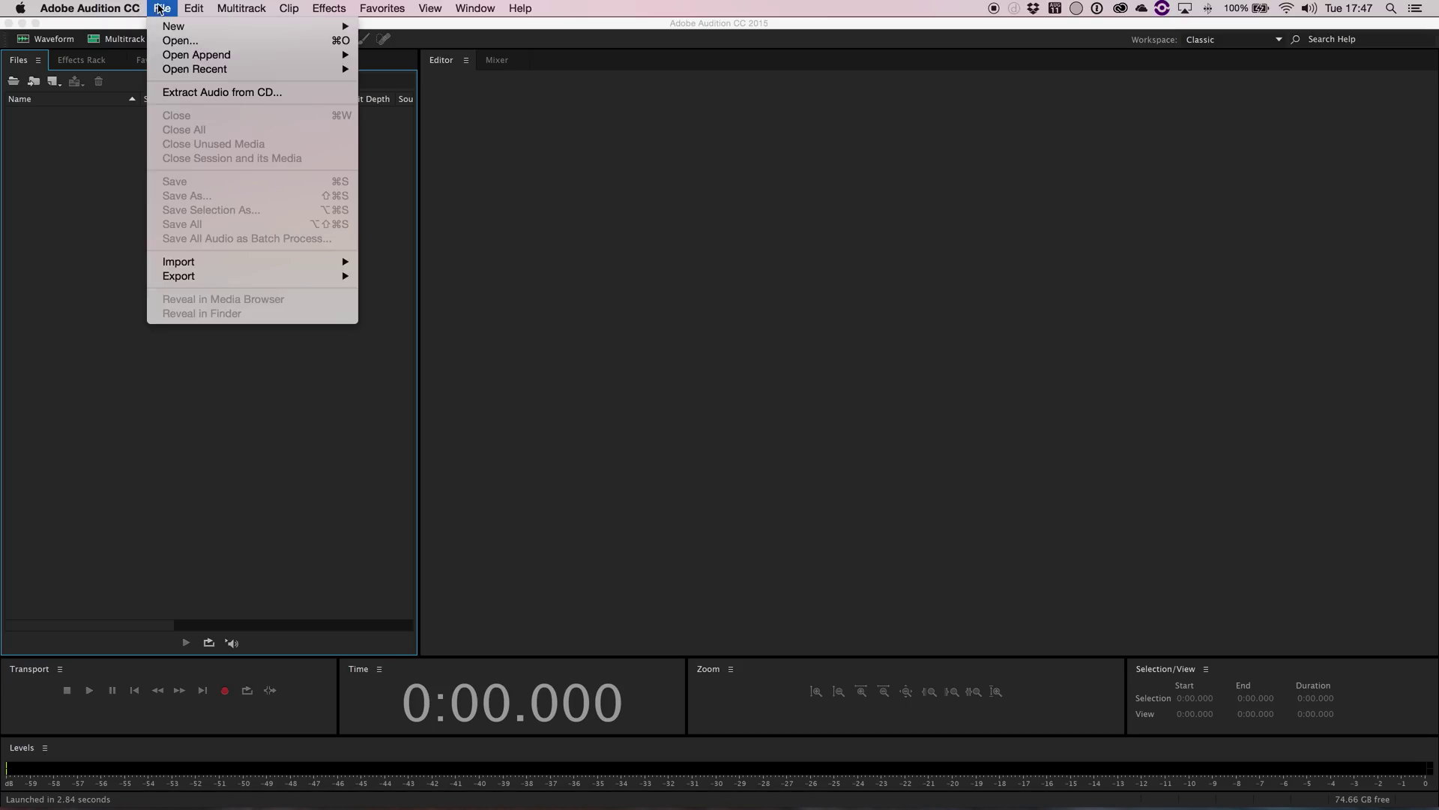
{"action": "left_click", "coordinate": [180, 40]}
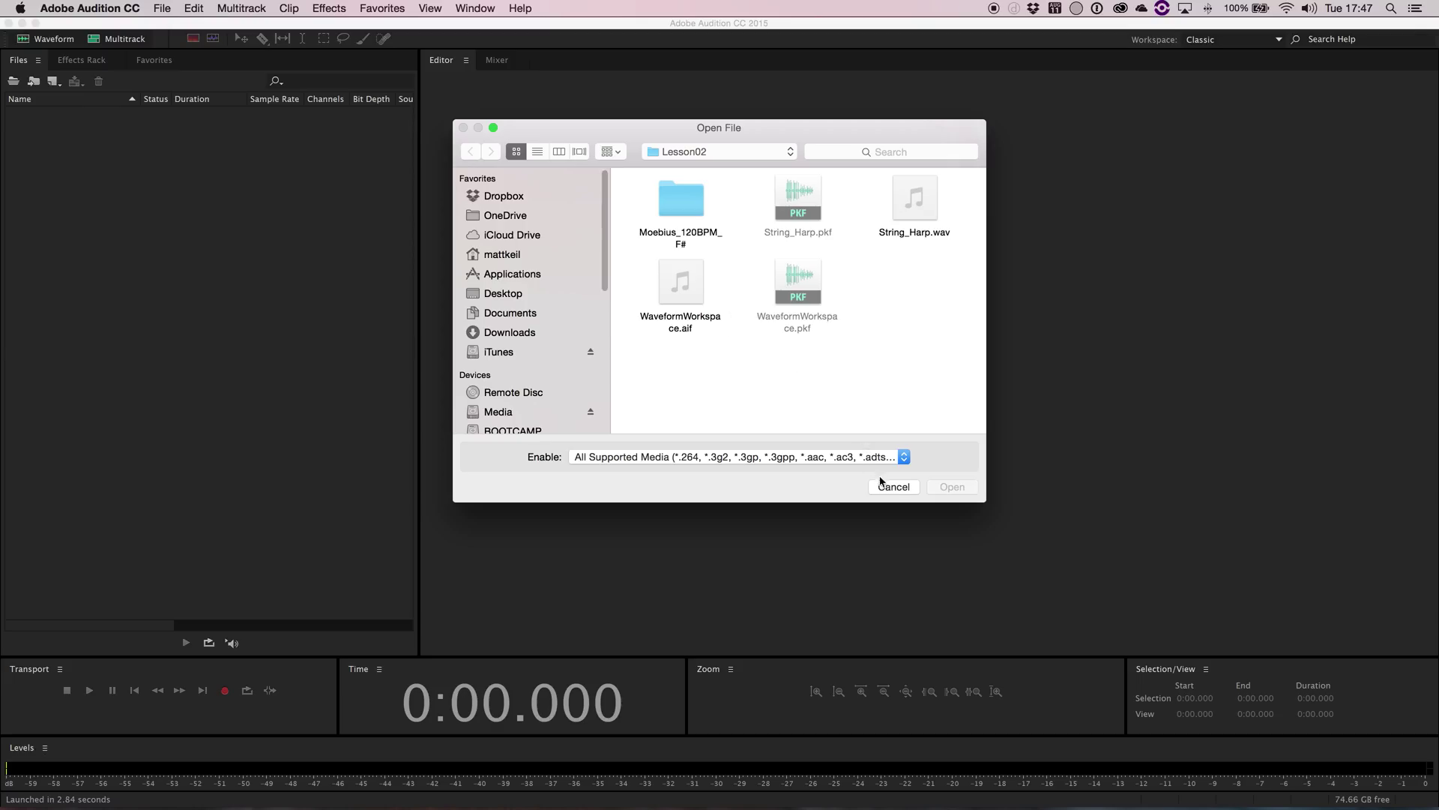
{"action": "left_click", "coordinate": [889, 486]}
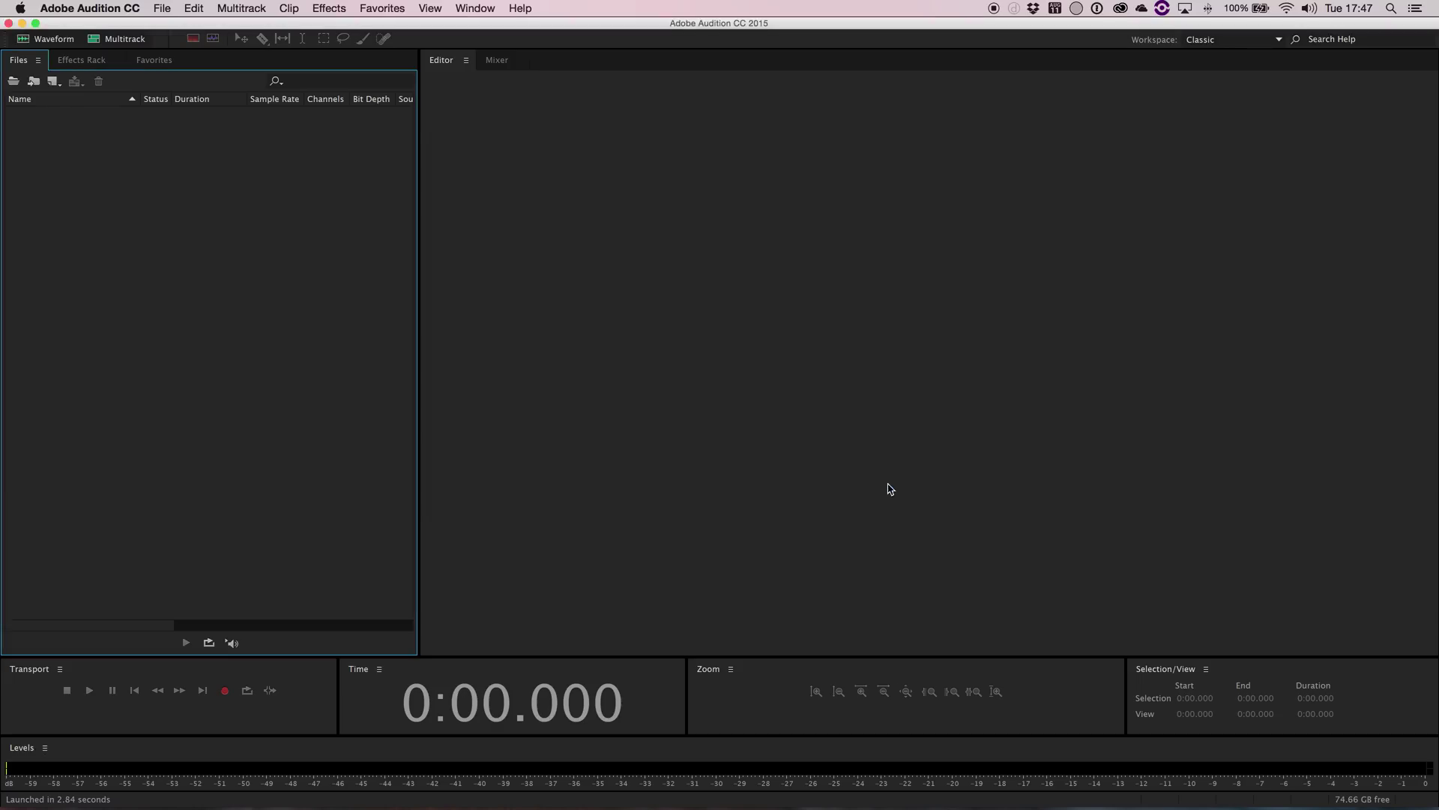
- View the File > Open Recent list, then close the menu without choosing a file
{"action": "left_click", "coordinate": [164, 7]}
{"action": "mouse_move", "coordinate": [183, 73]}
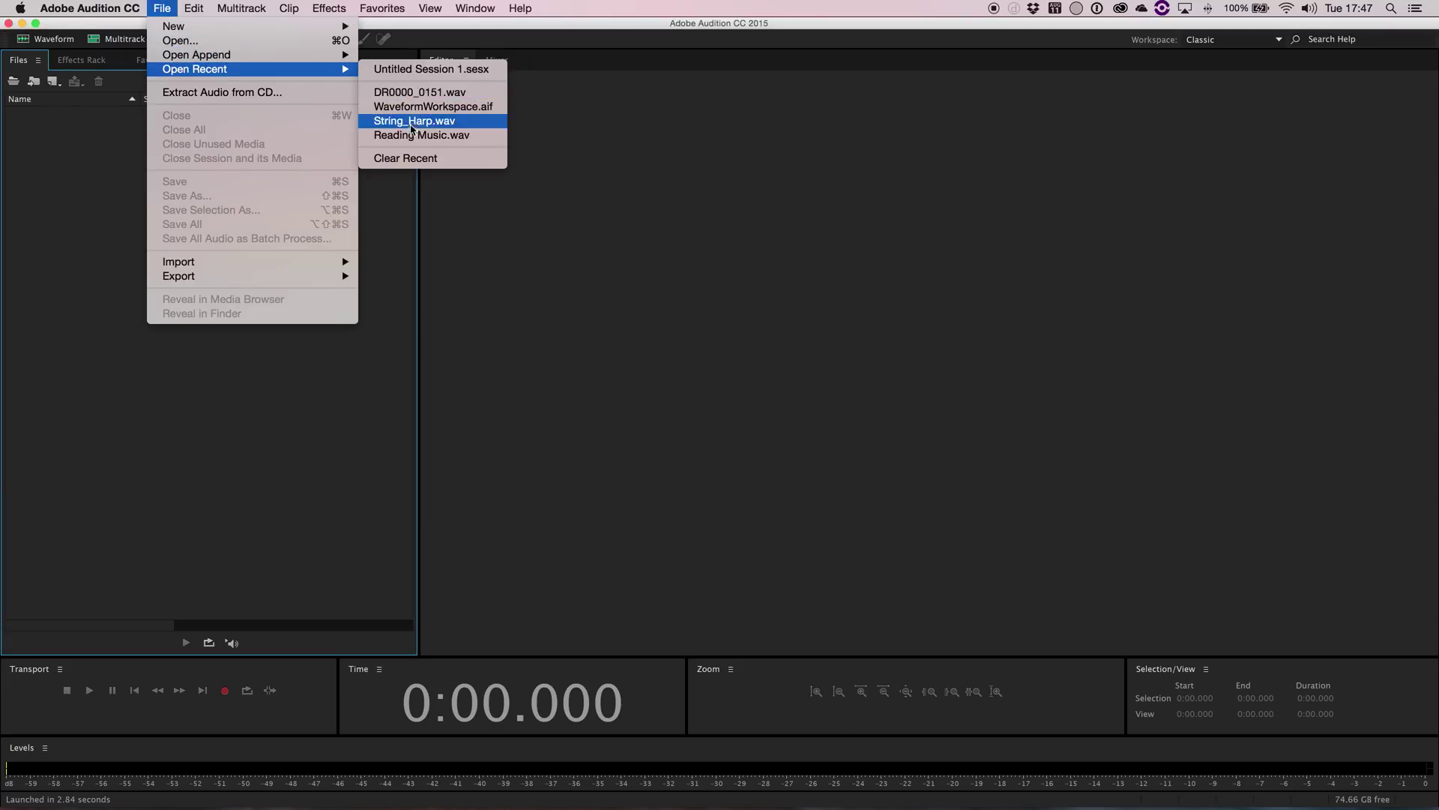
{"action": "left_click", "coordinate": [160, 6]}
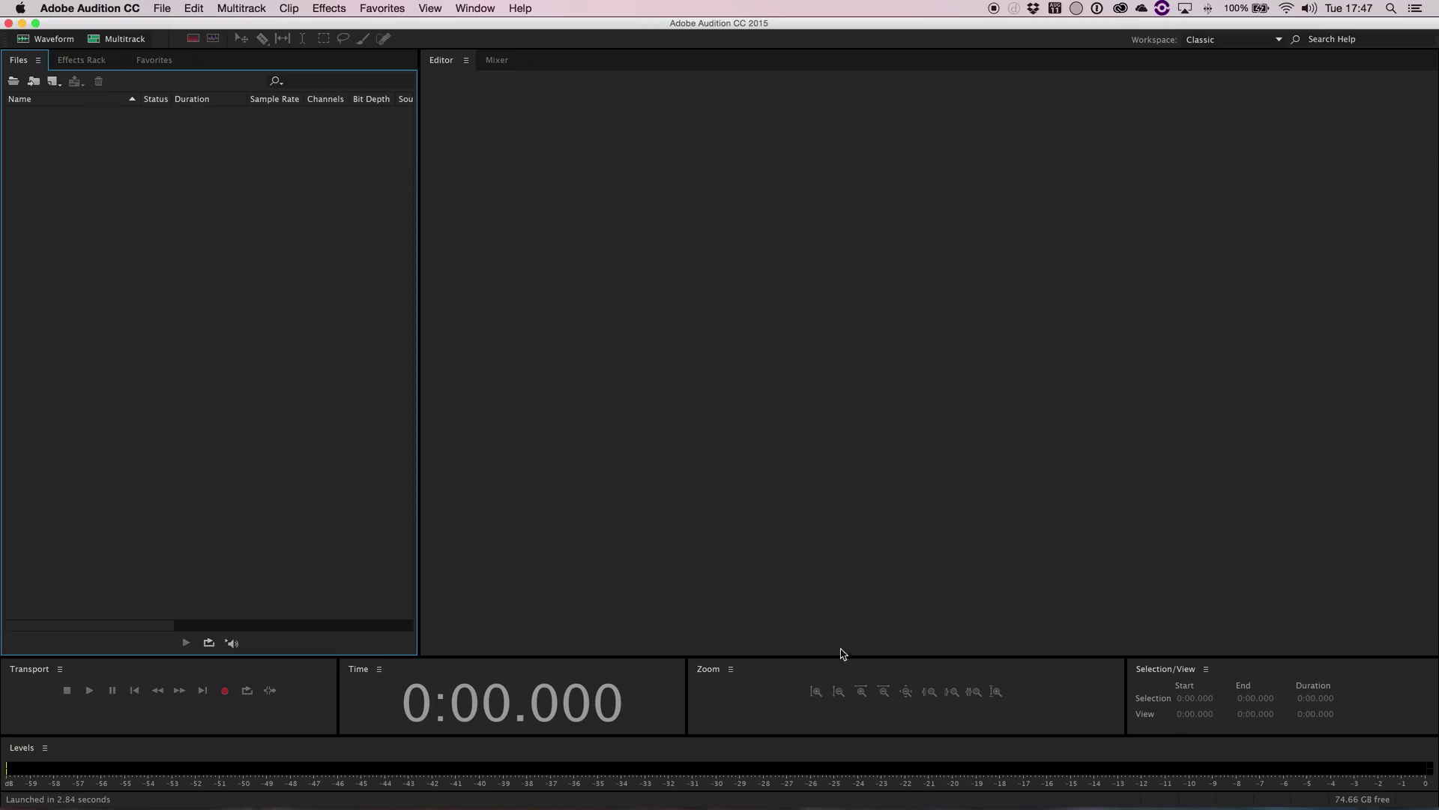
- Show the Media Browser, dock it beside the Files panel, then undock it as a floating window
{"action": "left_click", "coordinate": [489, 10]}
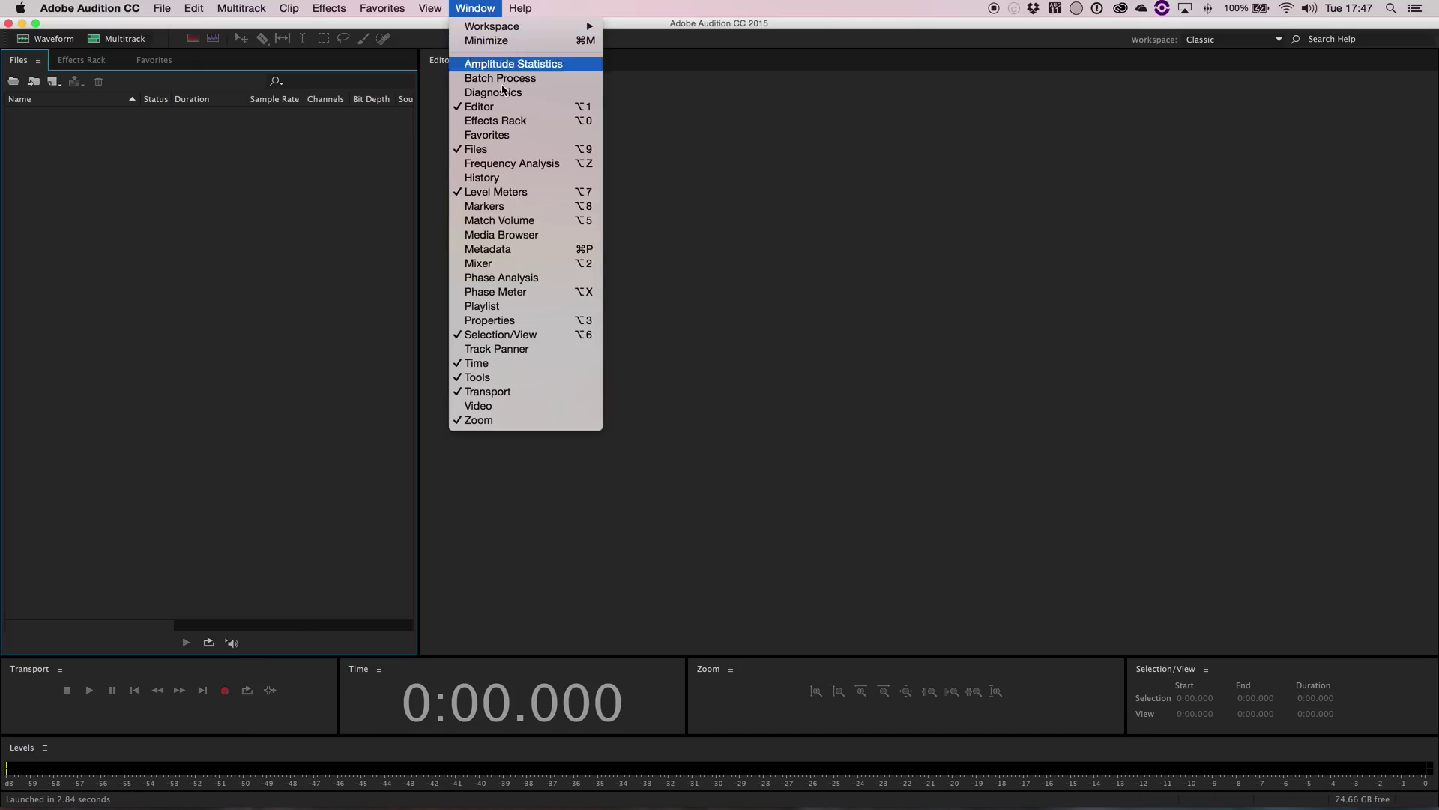
{"action": "left_click", "coordinate": [540, 235]}
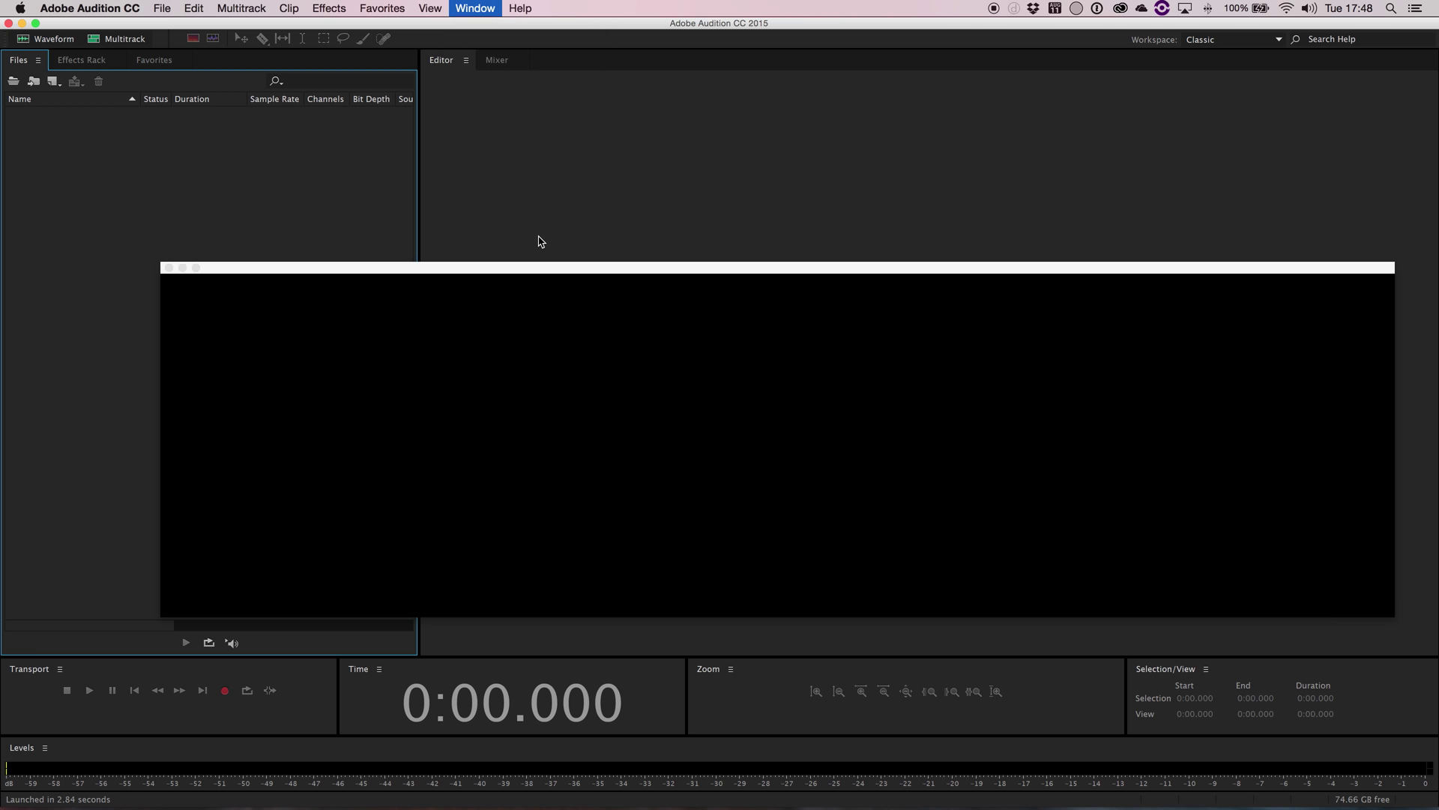
{"action": "left_click_drag", "start_coordinate": [542, 271], "coordinate": [548, 191]}
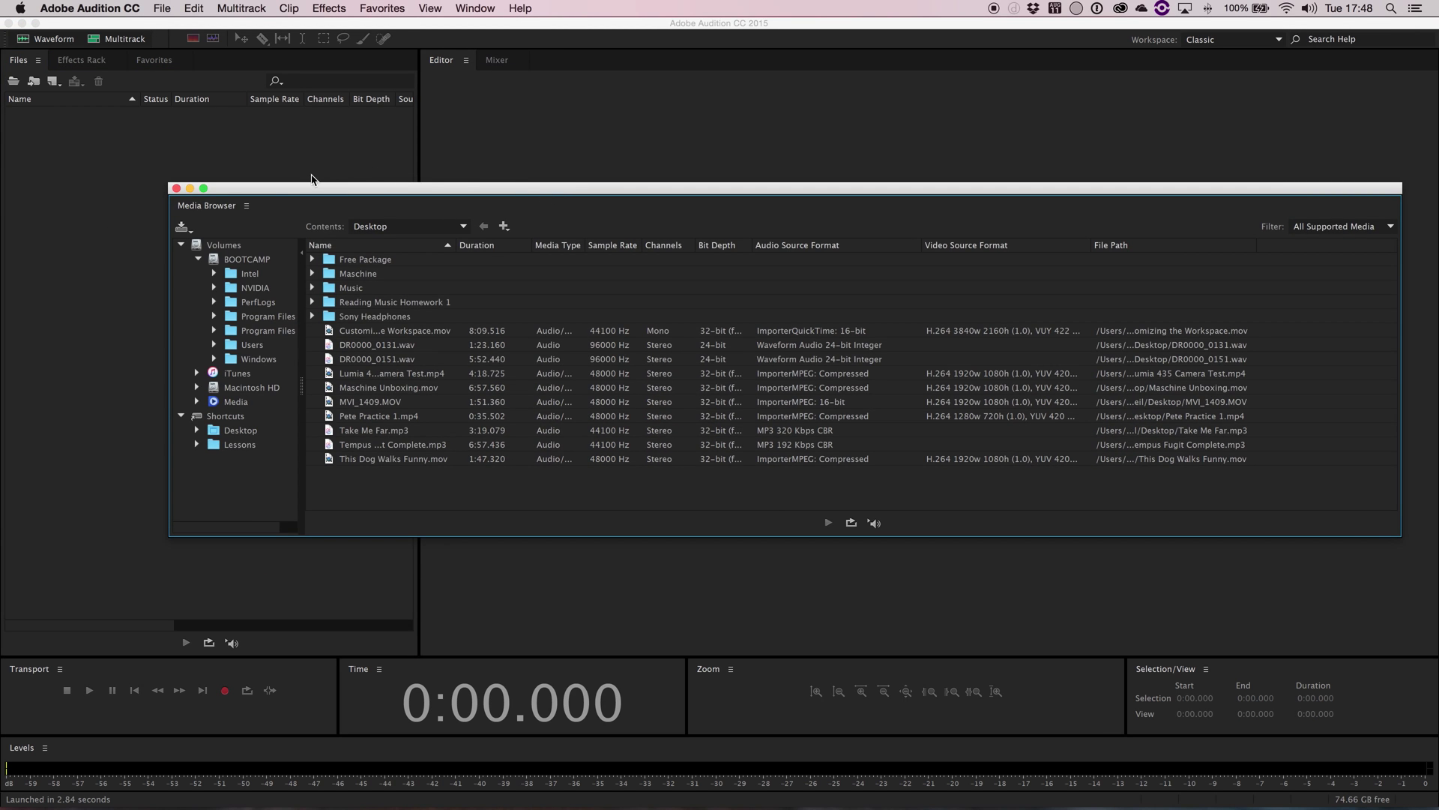
{"action": "left_click_drag", "start_coordinate": [317, 209], "coordinate": [211, 68]}
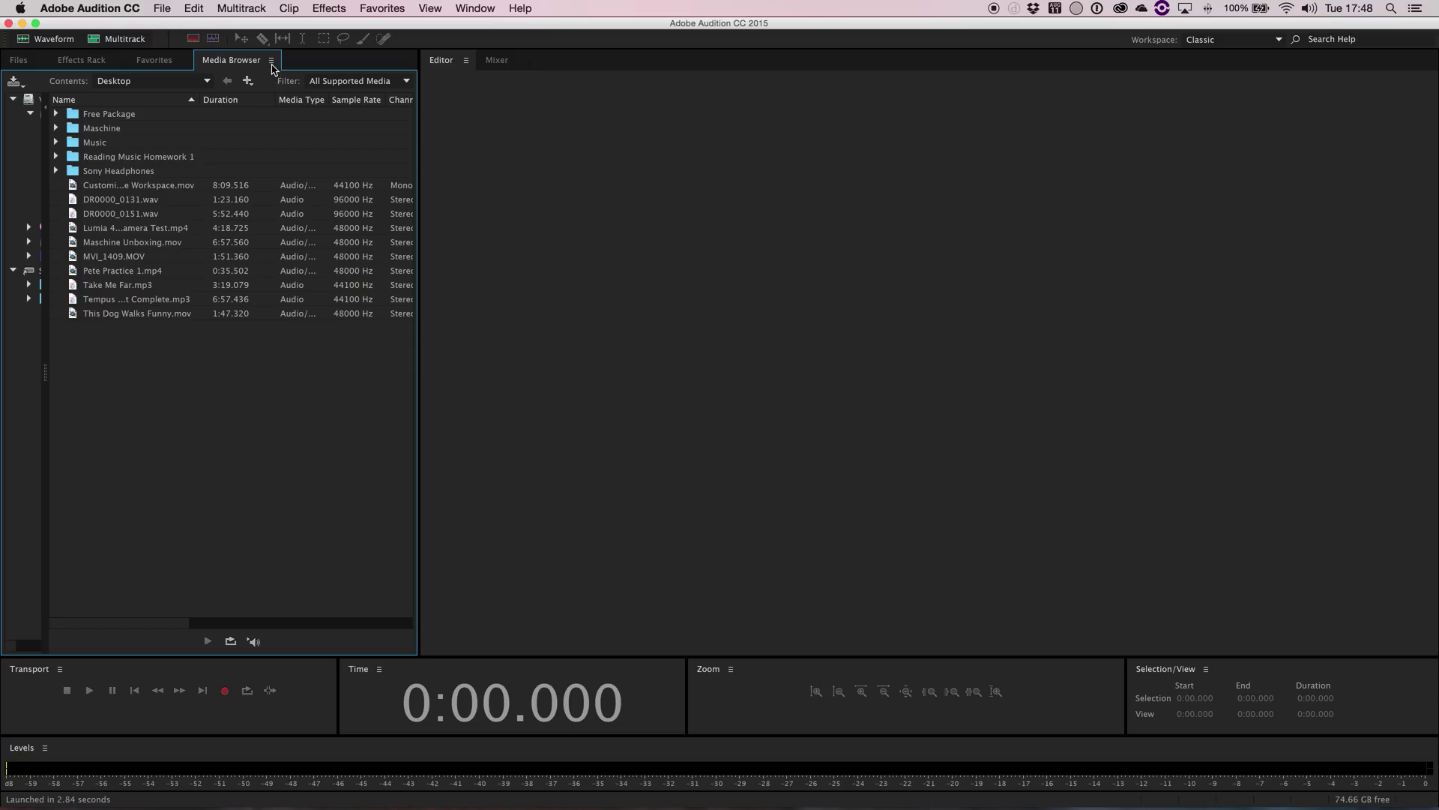
{"action": "left_click", "coordinate": [271, 60]}
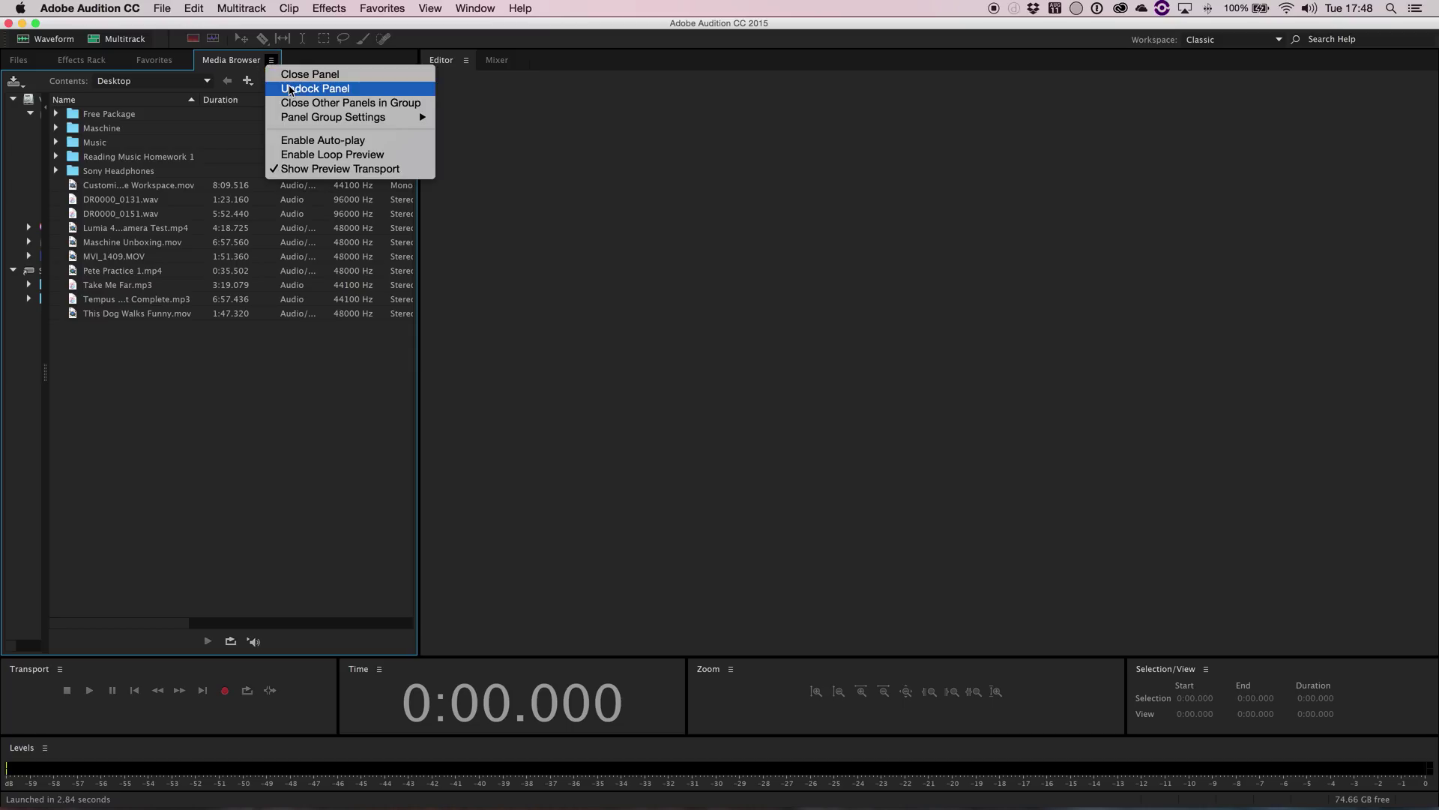
{"action": "left_click", "coordinate": [291, 91]}
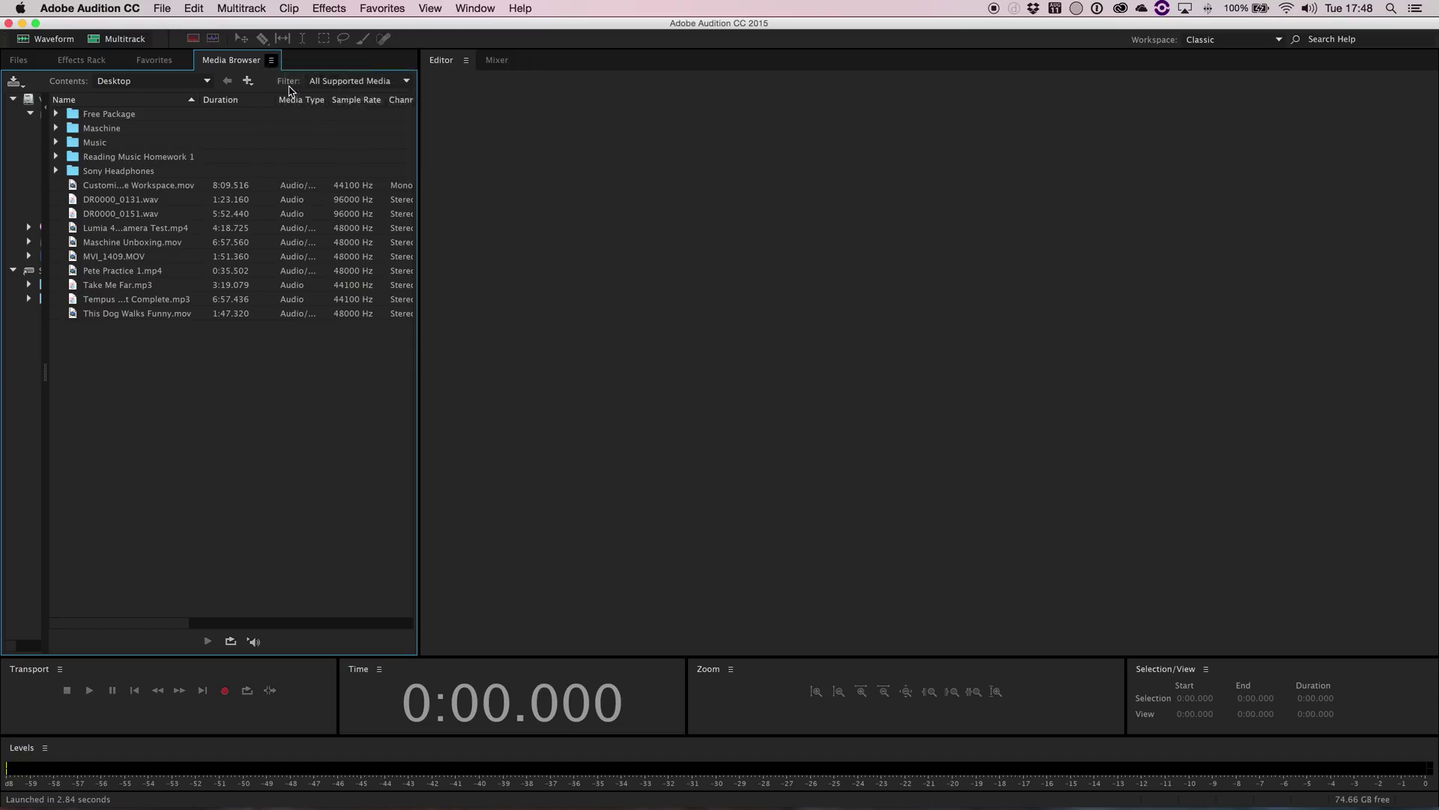
- Enlarge the floating Media Browser, collapse BOOTCAMP, and widen the Media Type column
{"action": "left_click_drag", "start_coordinate": [362, 347], "coordinate": [1353, 589]}
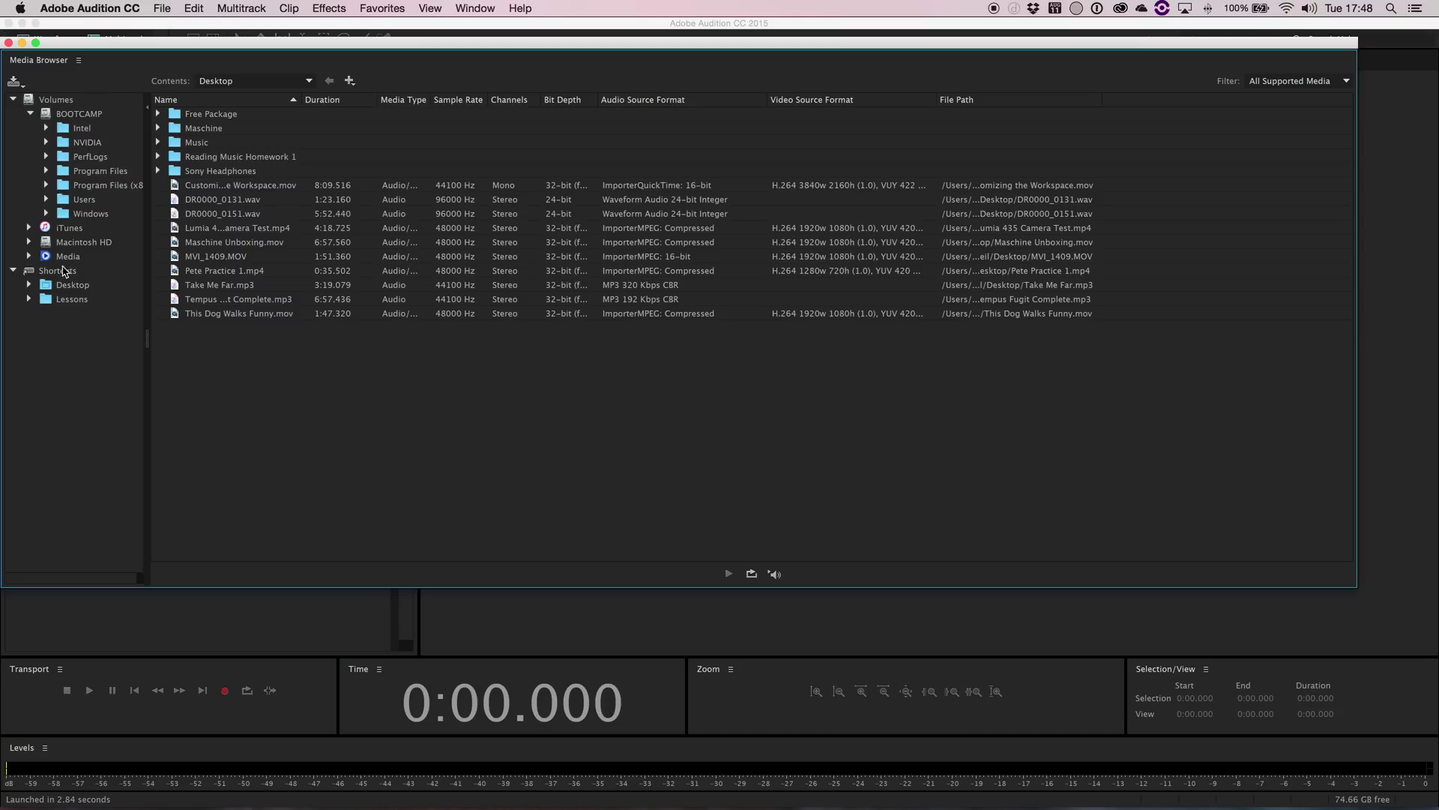
{"action": "left_click", "coordinate": [30, 114]}
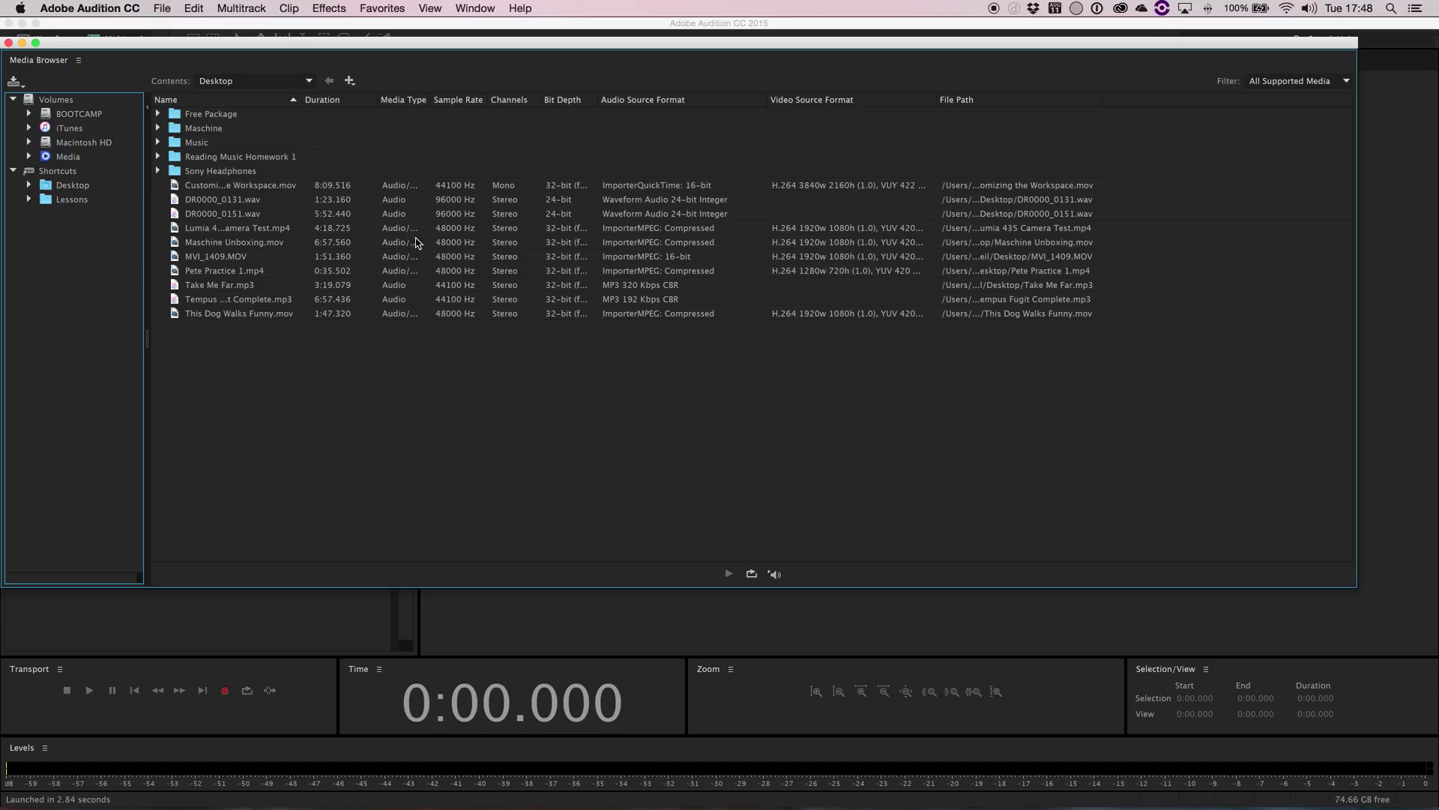
{"action": "left_click", "coordinate": [432, 101]}
{"action": "left_click_drag", "start_coordinate": [431, 101], "coordinate": [582, 99]}
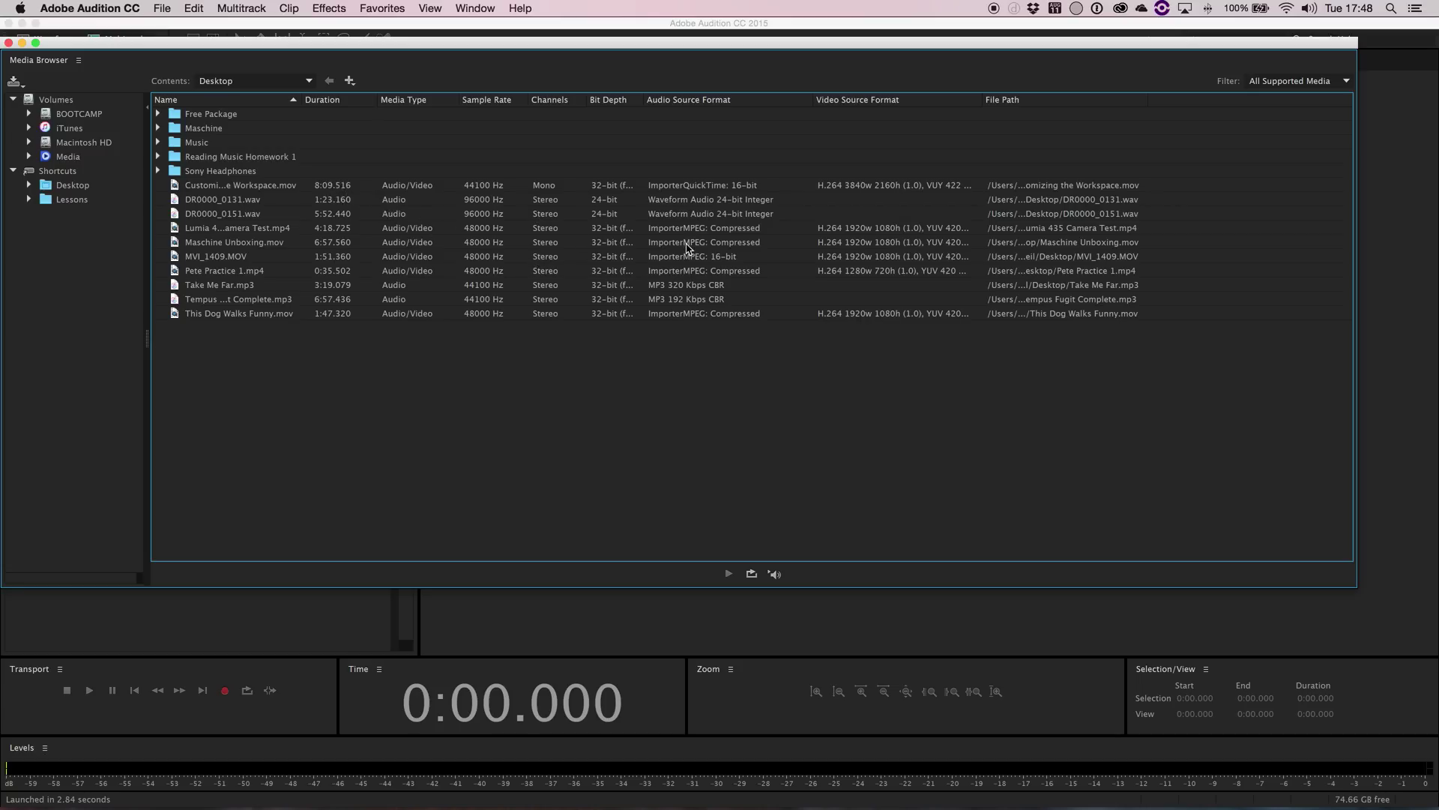
- Open DR0000_0131.wav in the waveform editor and nudge the Media Browser window aside
{"action": "double_click", "coordinate": [222, 201]}
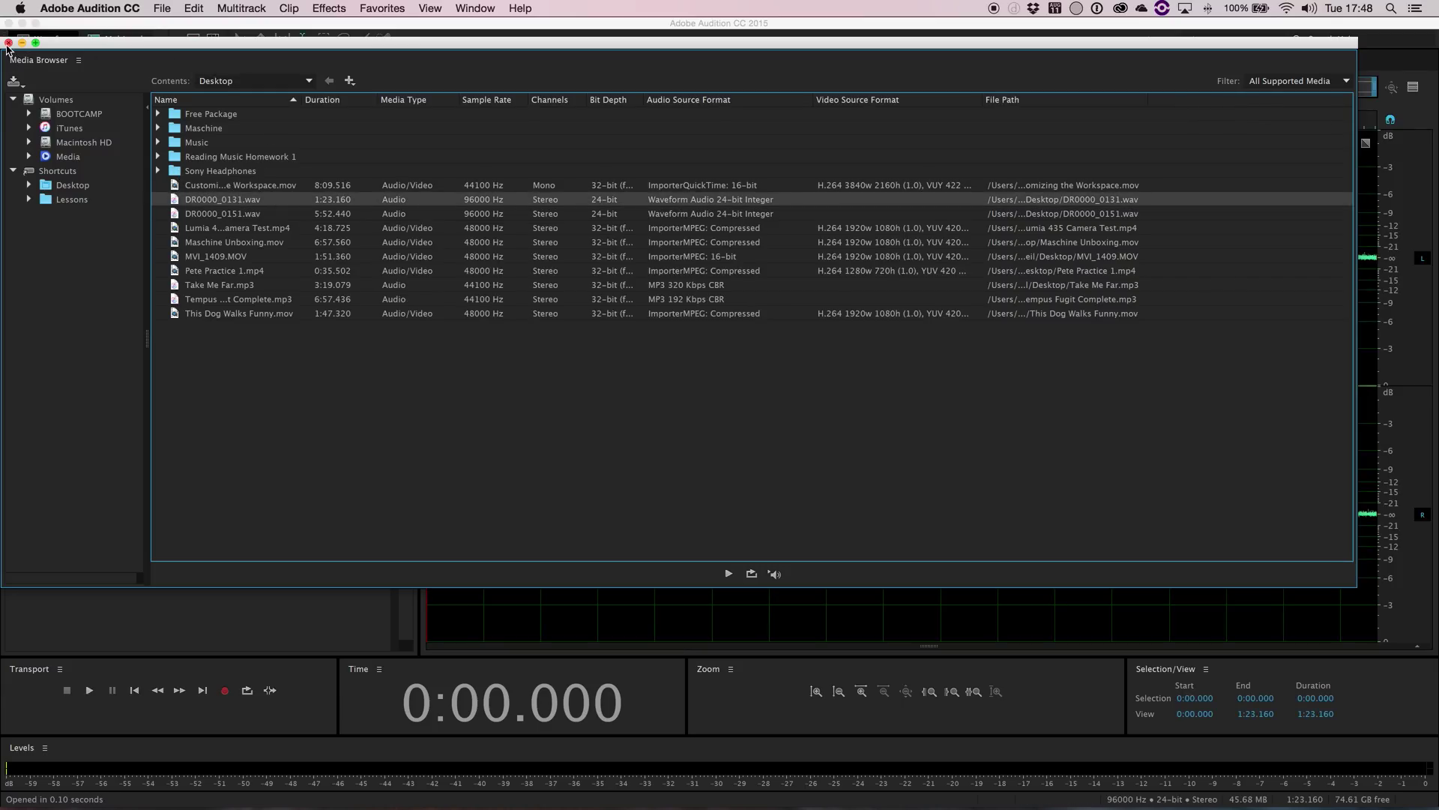
{"action": "mouse_move", "coordinate": [91, 46]}
{"action": "left_mouse_down"}
{"action": "mouse_move", "coordinate": [193, 296]}
{"action": "mouse_move", "coordinate": [219, 607]}
{"action": "mouse_move", "coordinate": [145, 310]}
{"action": "mouse_move", "coordinate": [107, 24]}
{"action": "mouse_move", "coordinate": [107, 61]}
{"action": "left_mouse_up"}
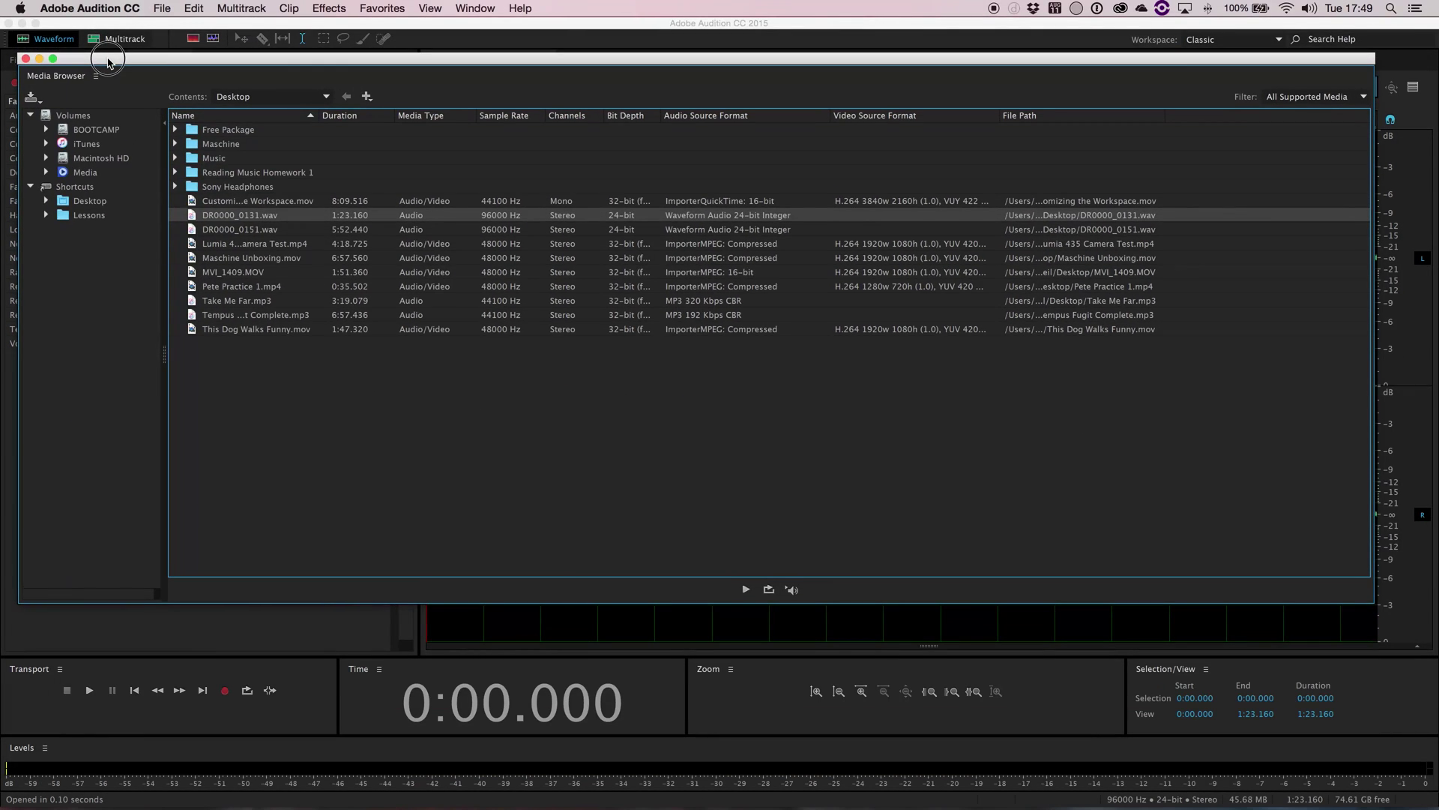
- Enable Auto-Play, audition DR0000_0151.wav and stop it, then preview MVI_1409.MOV
{"action": "left_click", "coordinate": [798, 592]}
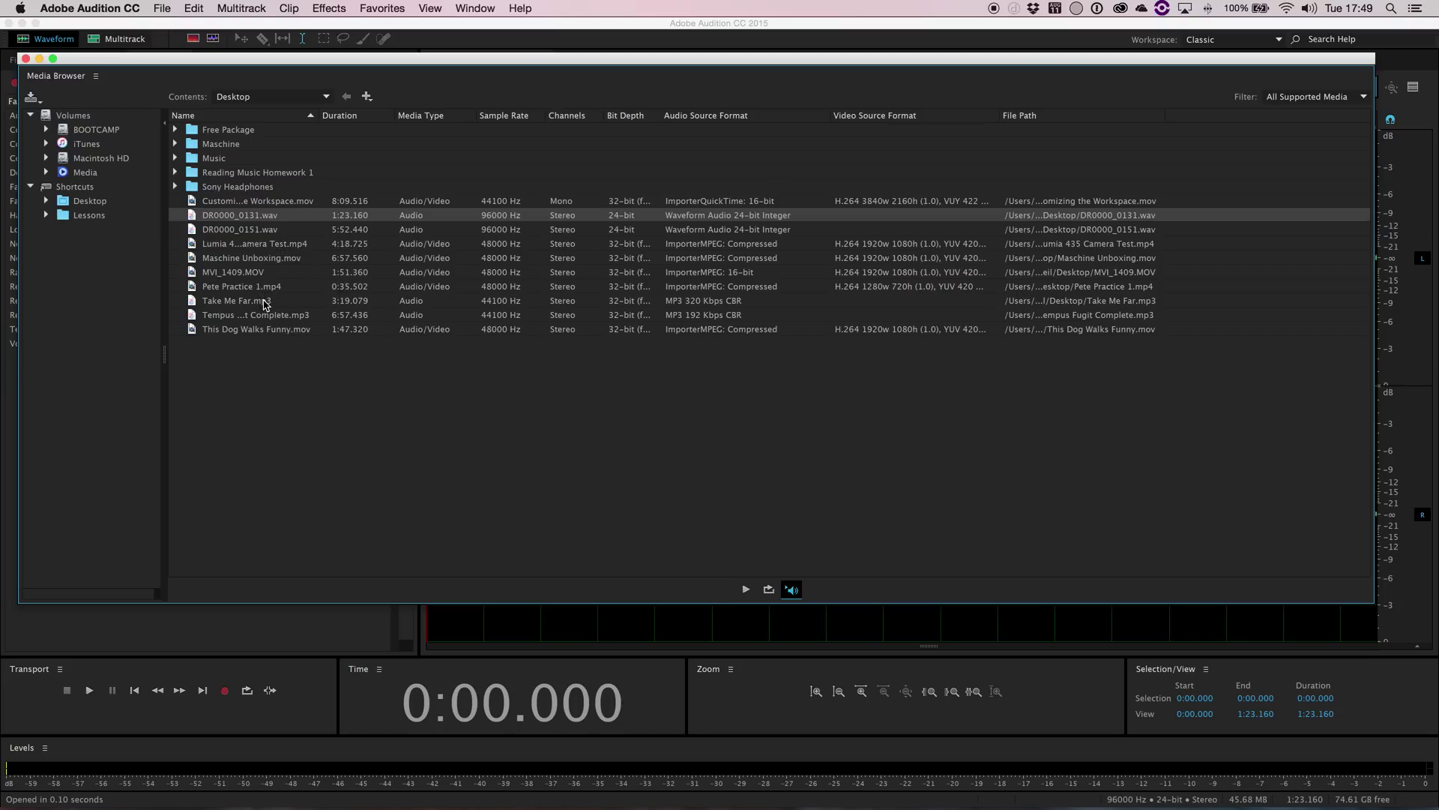
{"action": "key", "text": "Down"}
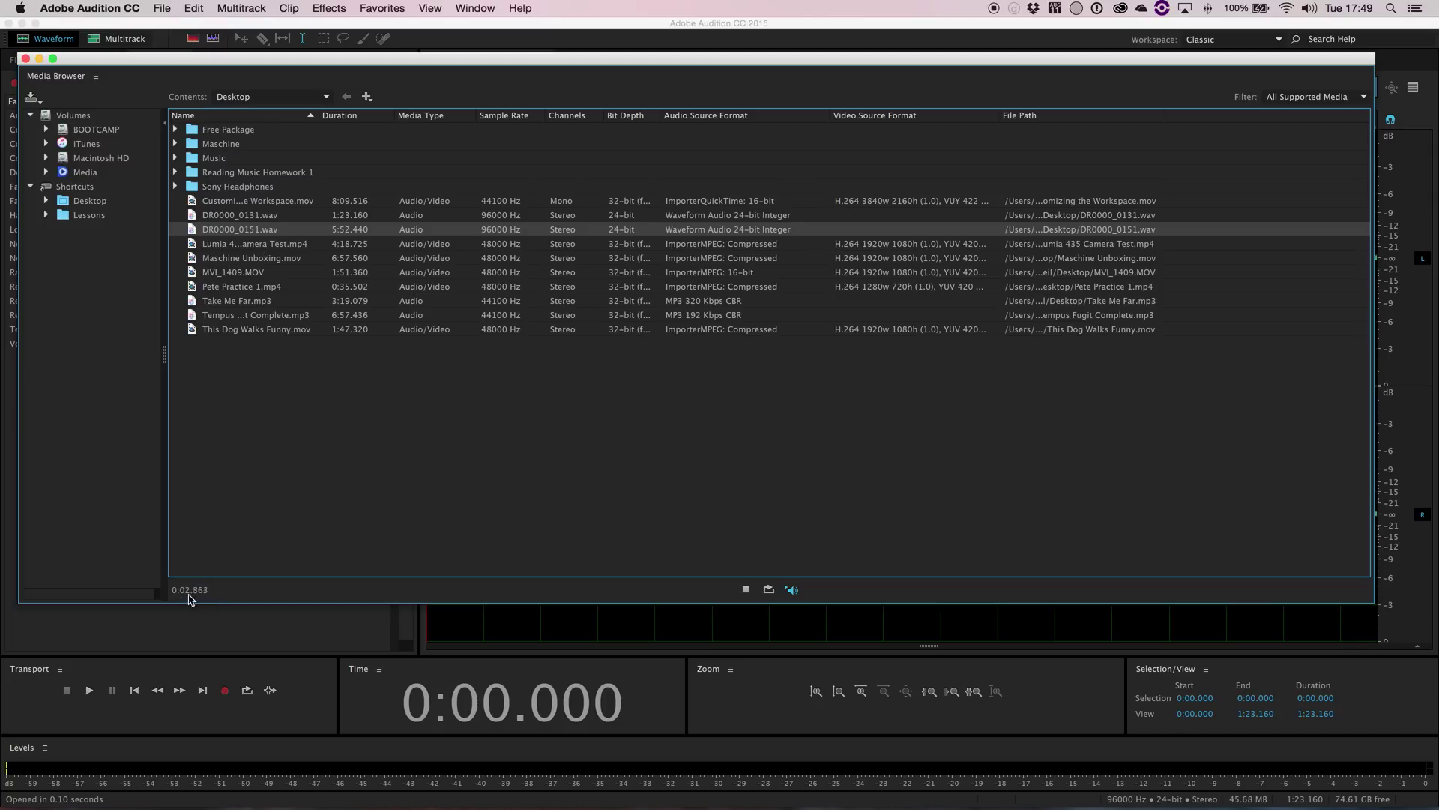
{"action": "left_click", "coordinate": [745, 591]}
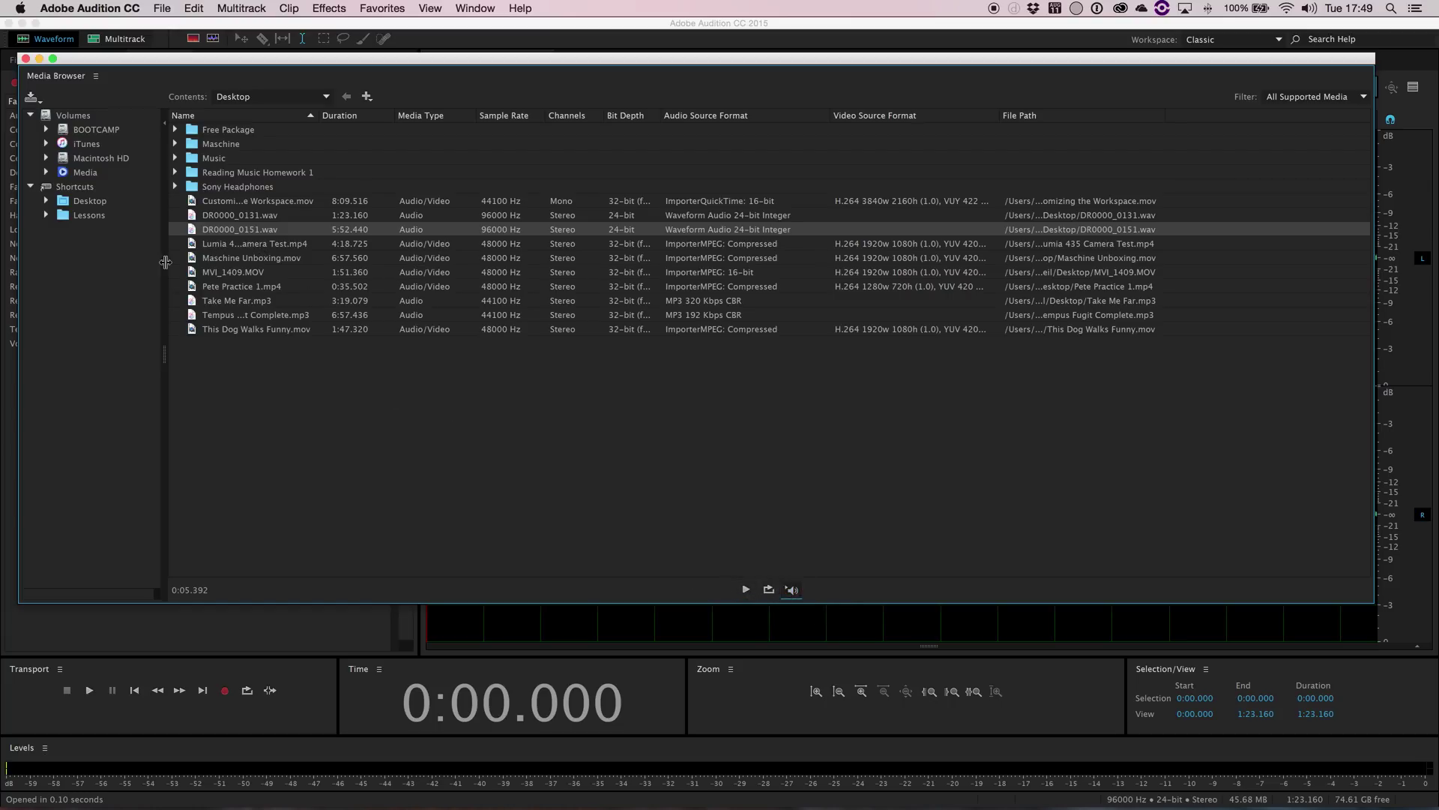
{"action": "left_click", "coordinate": [261, 273]}
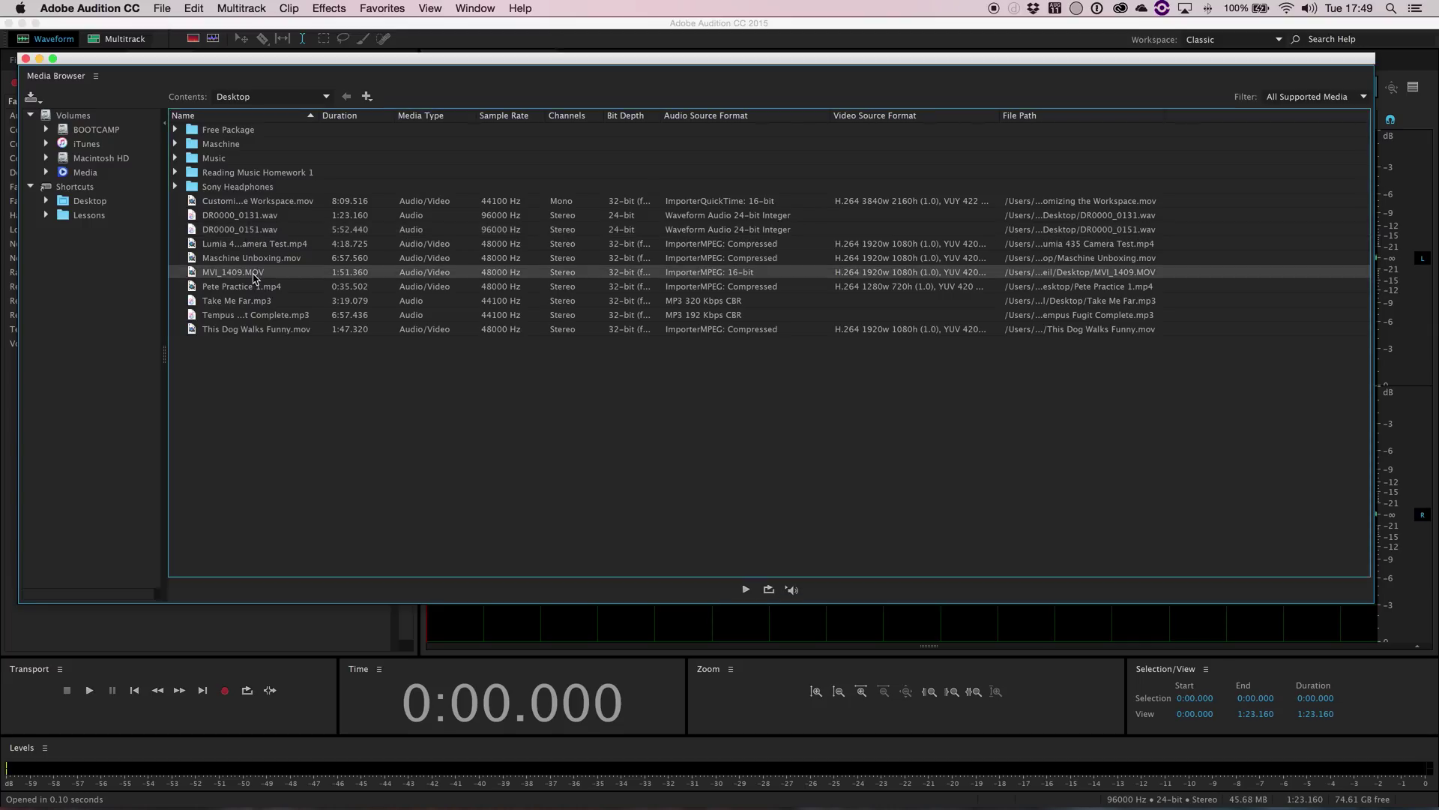
{"action": "left_click", "coordinate": [746, 590]}
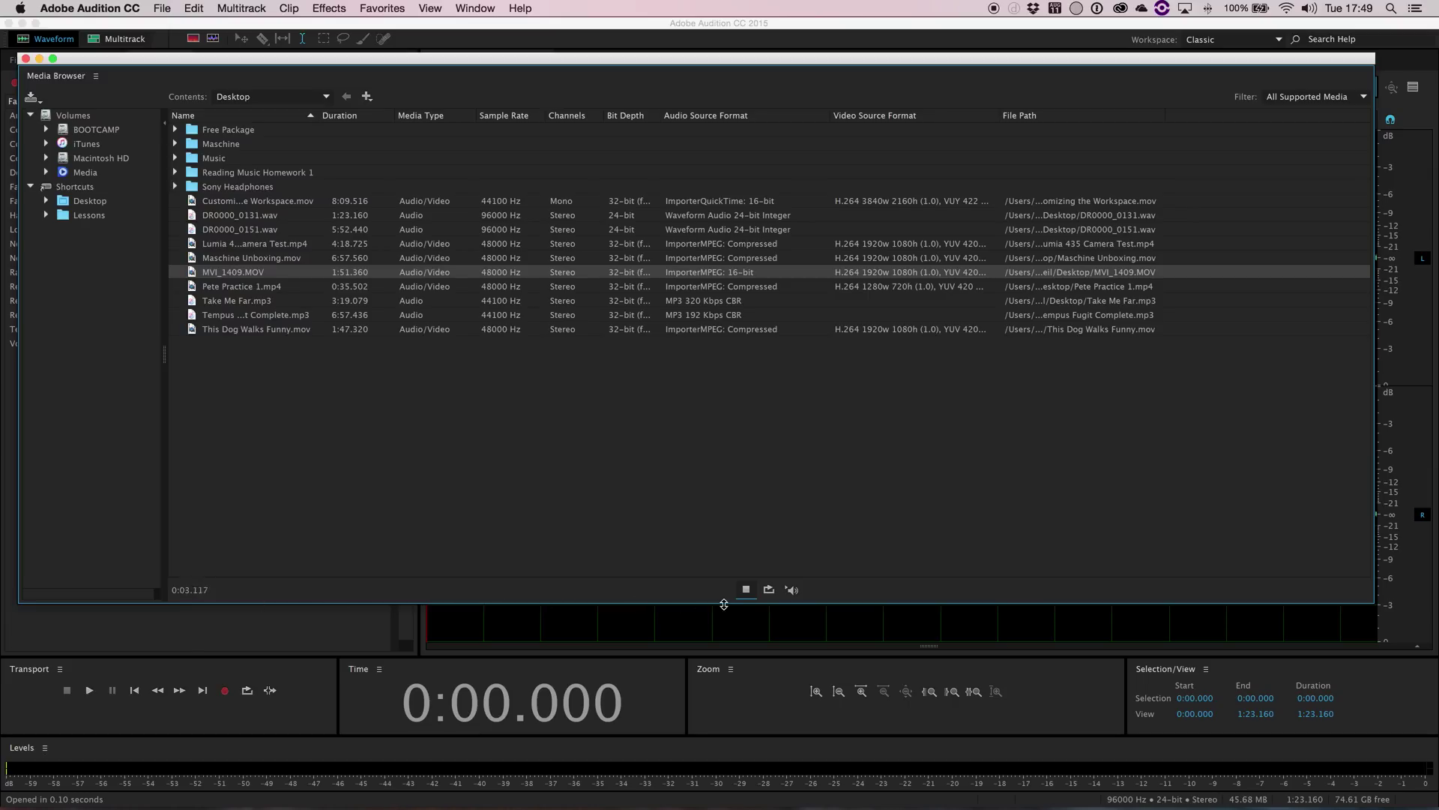
- Stop the preview and browse Macintosh HD > Users > home folder to Public, showing its Drop Box
{"action": "left_click", "coordinate": [746, 589]}
{"action": "left_click", "coordinate": [46, 158]}
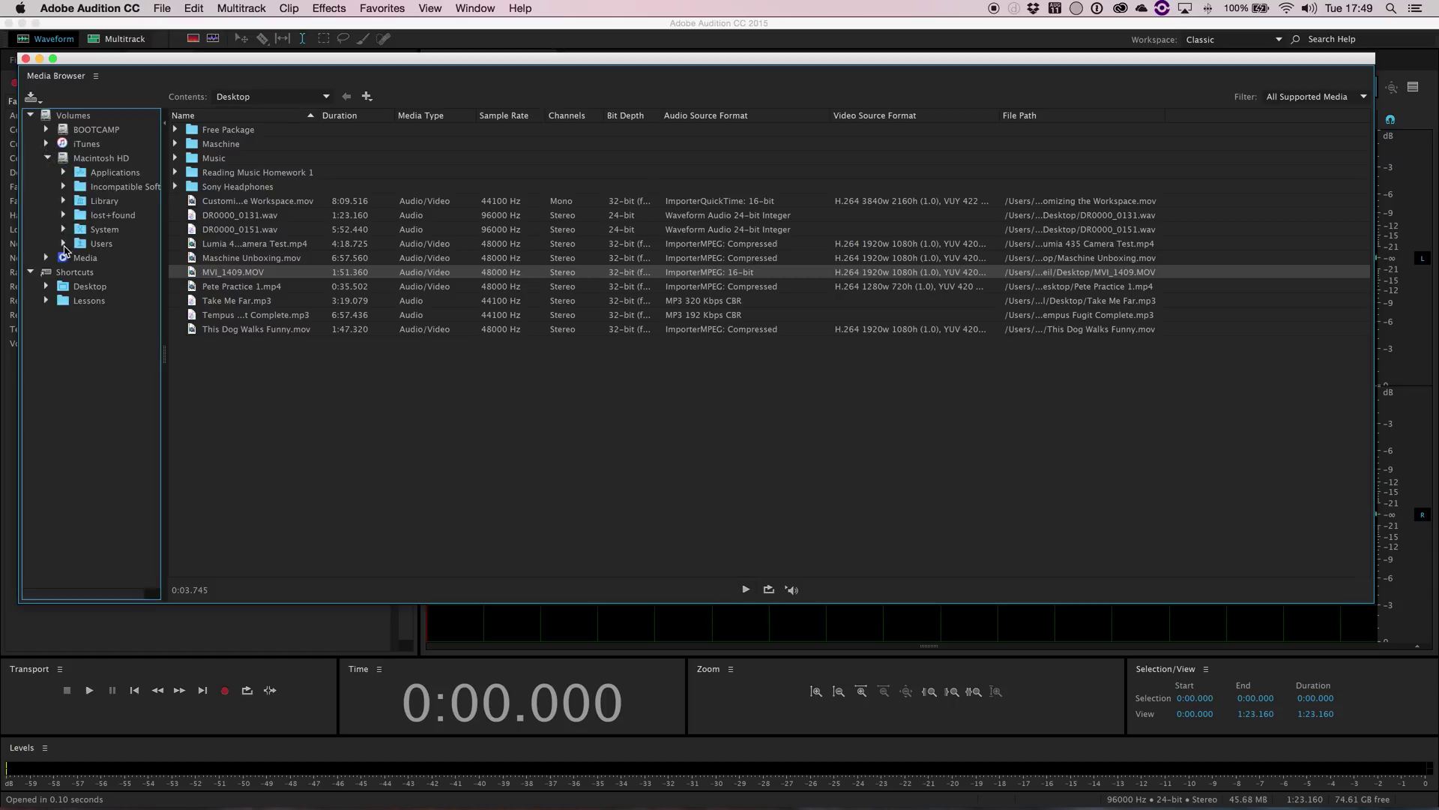
{"action": "left_click", "coordinate": [64, 244]}
{"action": "left_click", "coordinate": [82, 273]}
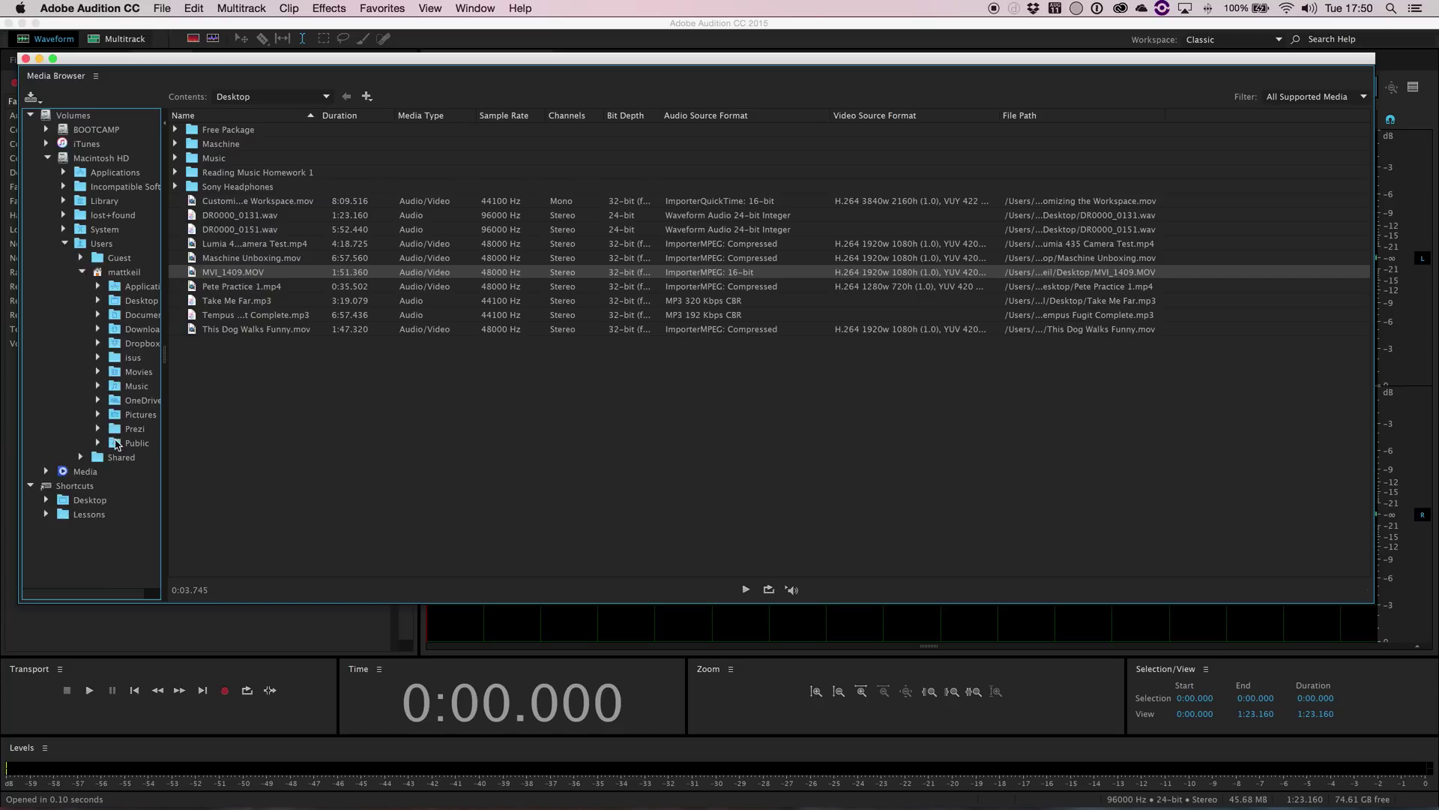
{"action": "left_click", "coordinate": [115, 402]}
{"action": "left_click", "coordinate": [118, 443]}
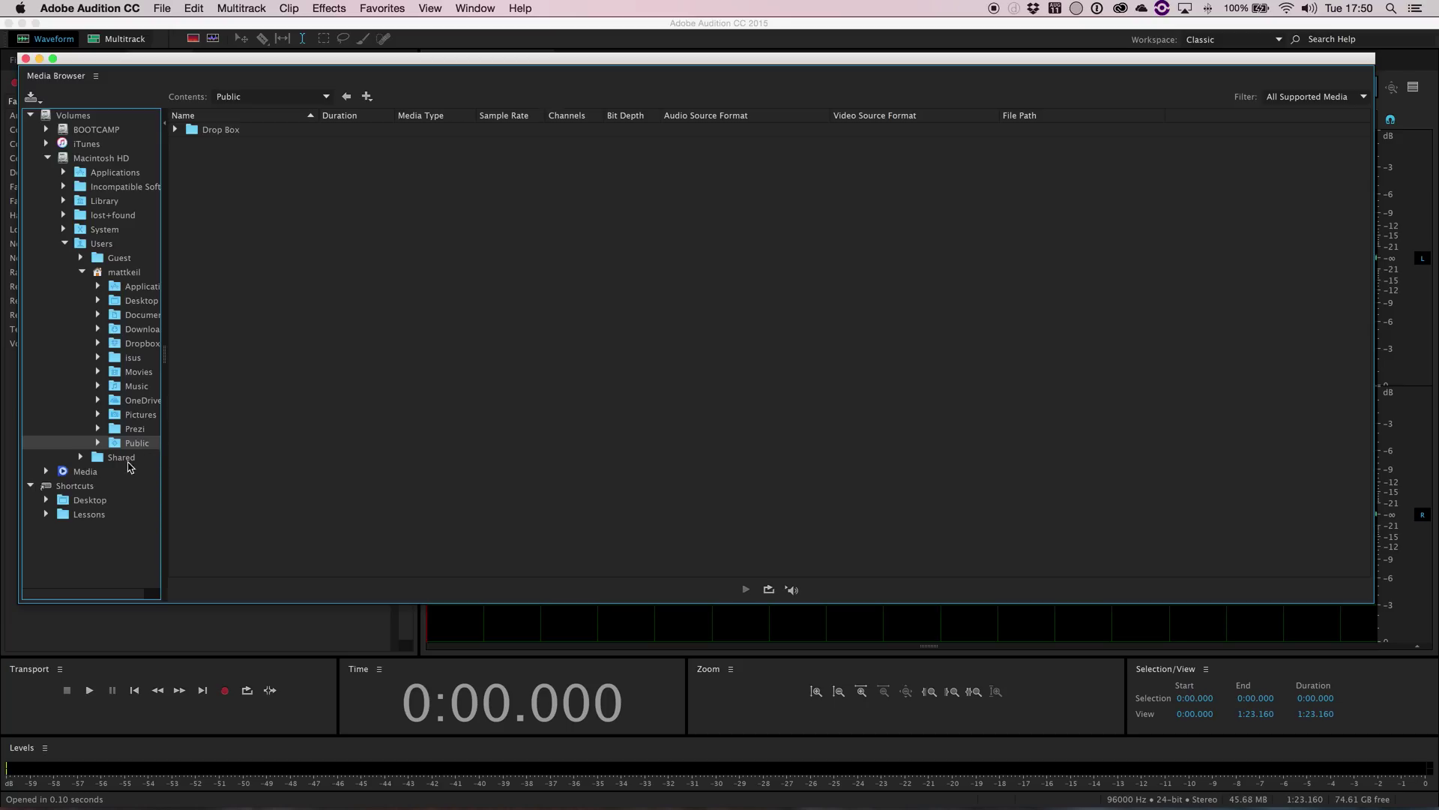
- Add the Public folder as a Media Browser shortcut and collapse the Volumes tree
{"action": "mouse_move", "coordinate": [121, 444]}
{"action": "left_mouse_down"}
{"action": "mouse_move", "coordinate": [73, 471]}
{"action": "mouse_move", "coordinate": [87, 486]}
{"action": "mouse_move", "coordinate": [127, 448]}
{"action": "left_mouse_up"}
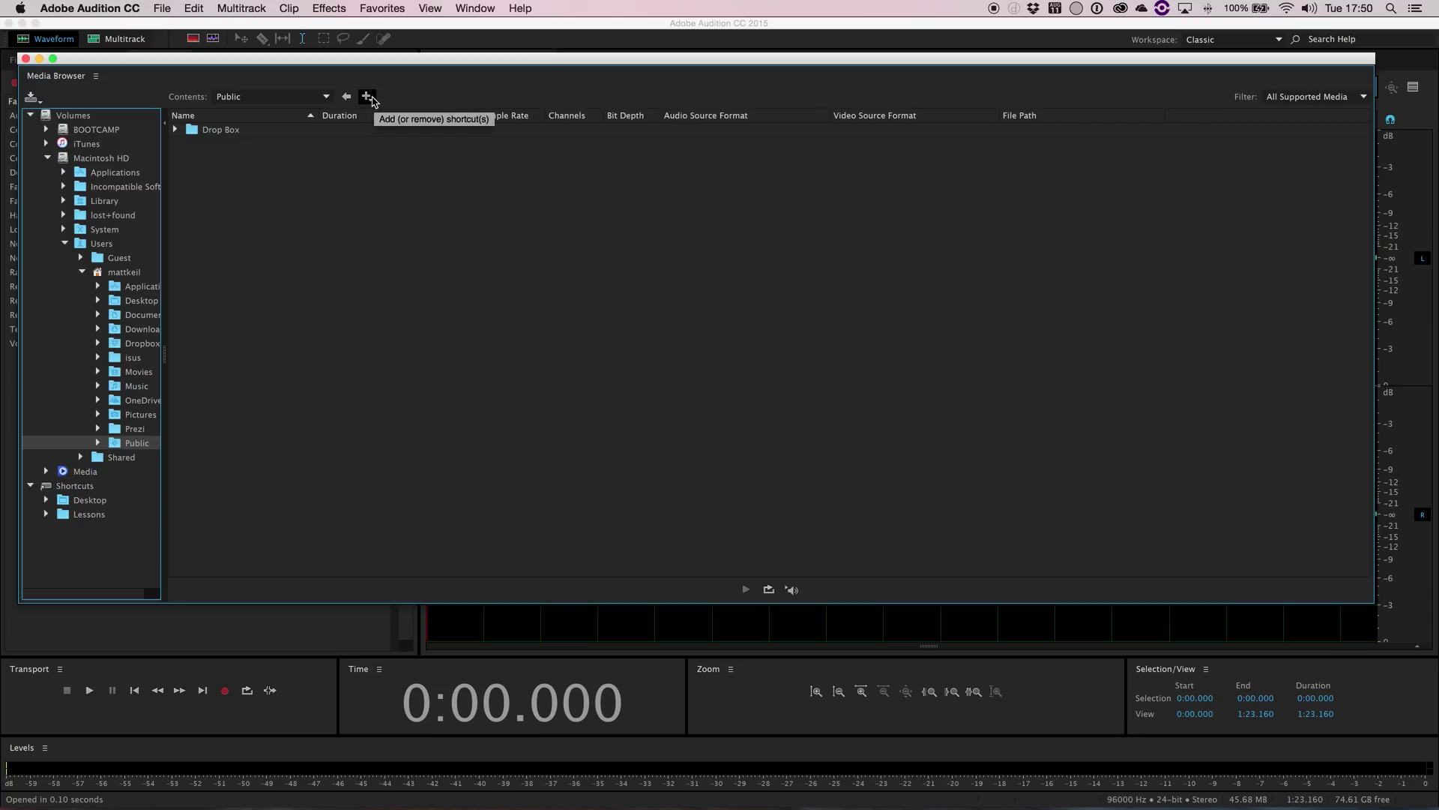
{"action": "left_click", "coordinate": [370, 98]}
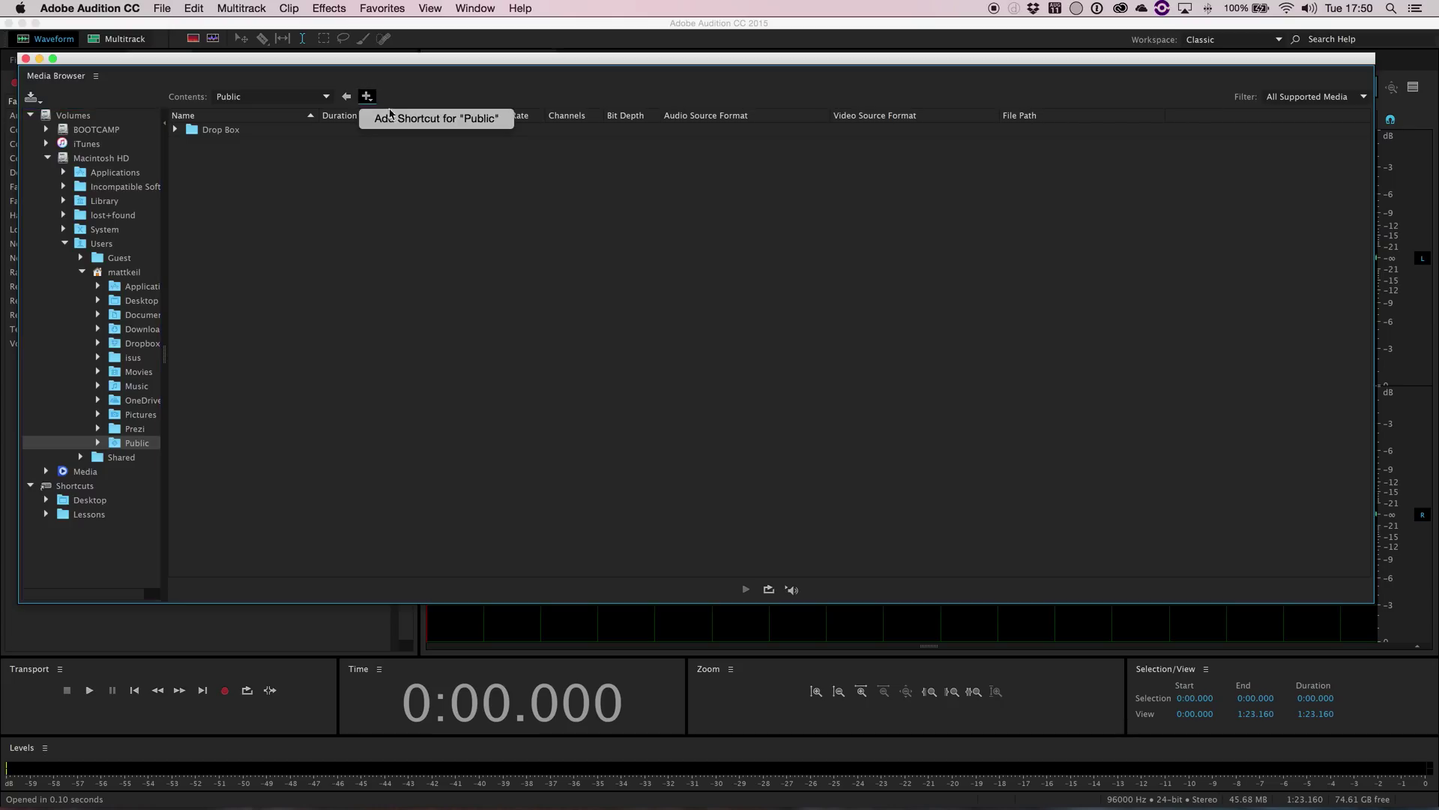
{"action": "left_click", "coordinate": [399, 120]}
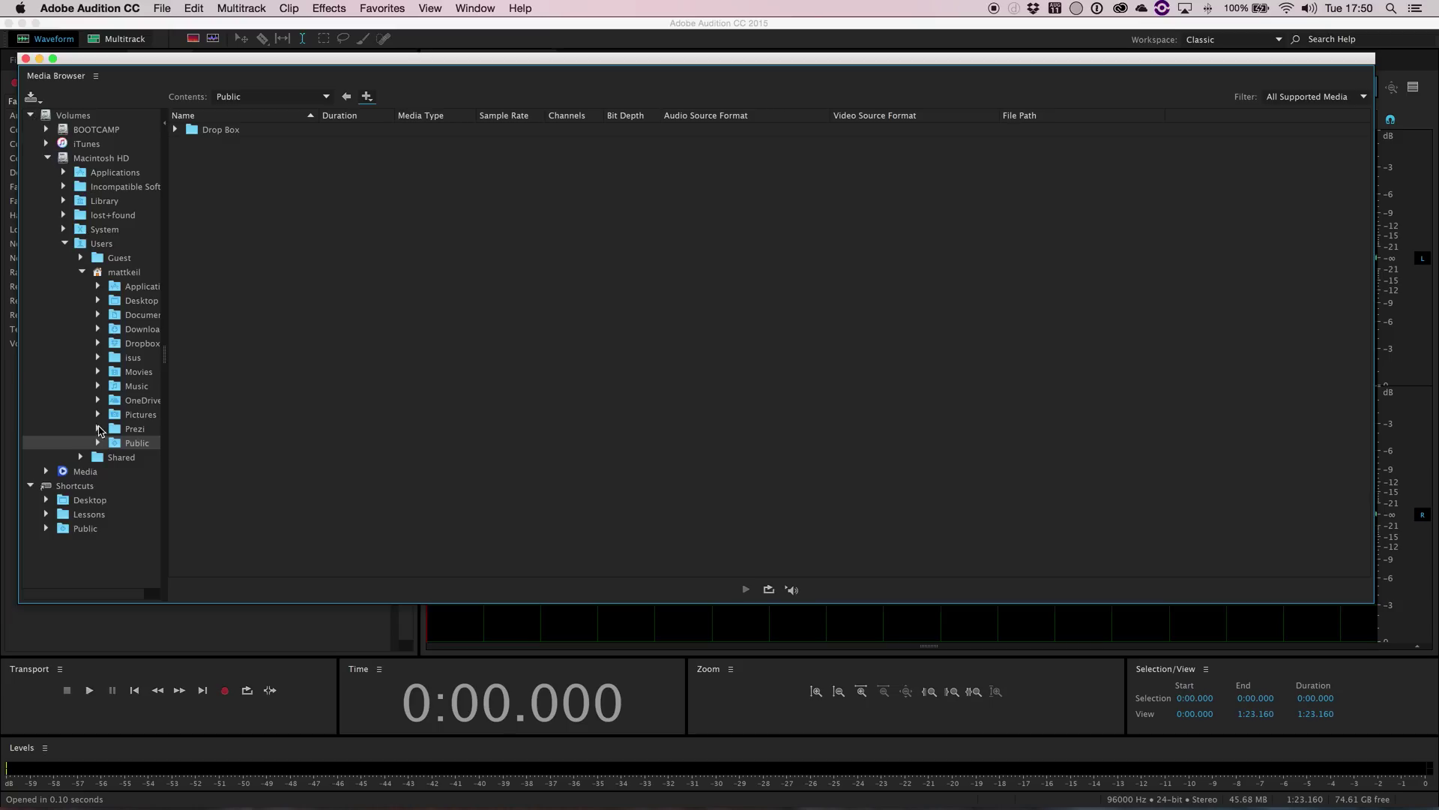
{"action": "left_click", "coordinate": [30, 115]}
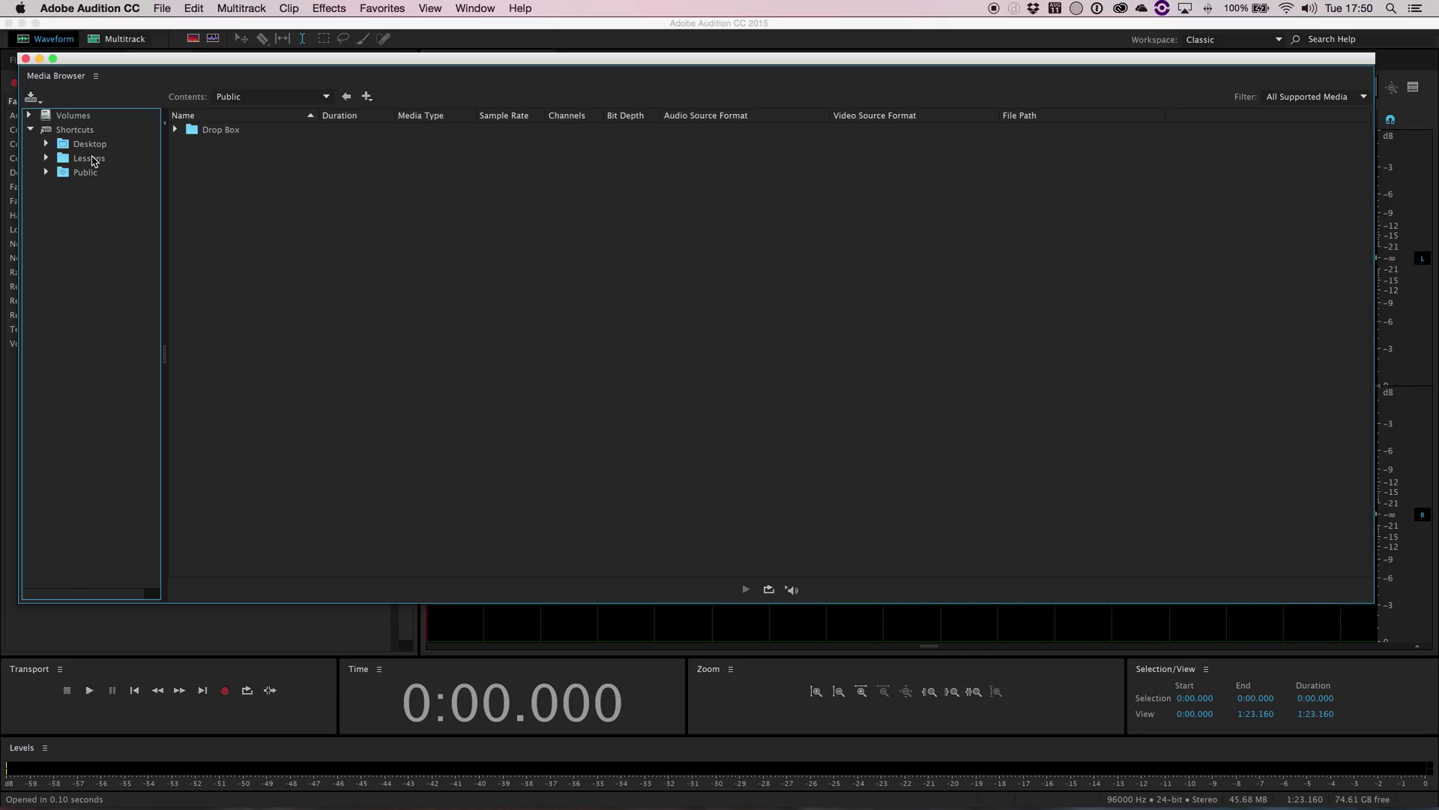
- Close the floating Media Browser to reveal DR0000_0131.wav's waveform, then show the Window menu
{"action": "left_click", "coordinate": [25, 58]}
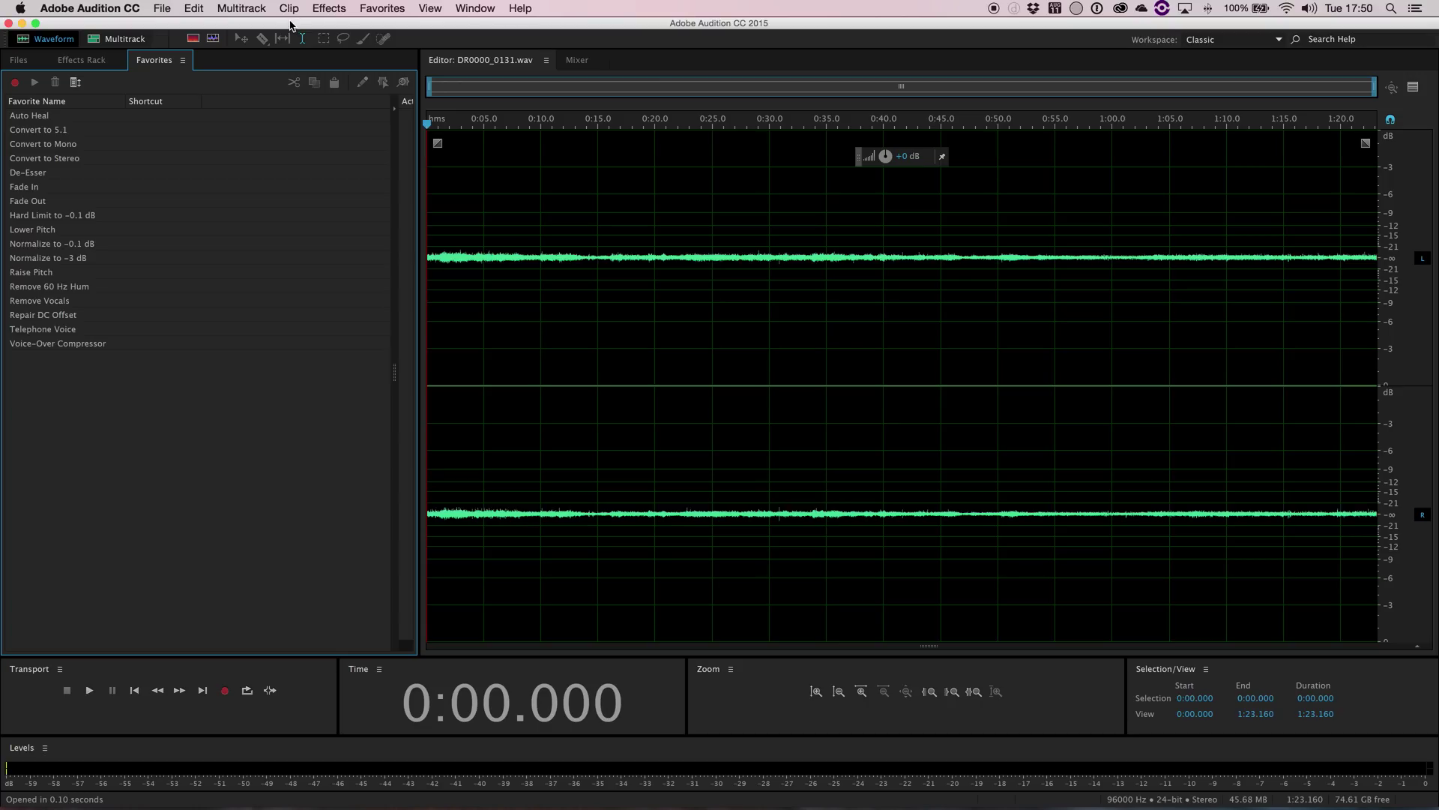
{"action": "left_click", "coordinate": [484, 8]}
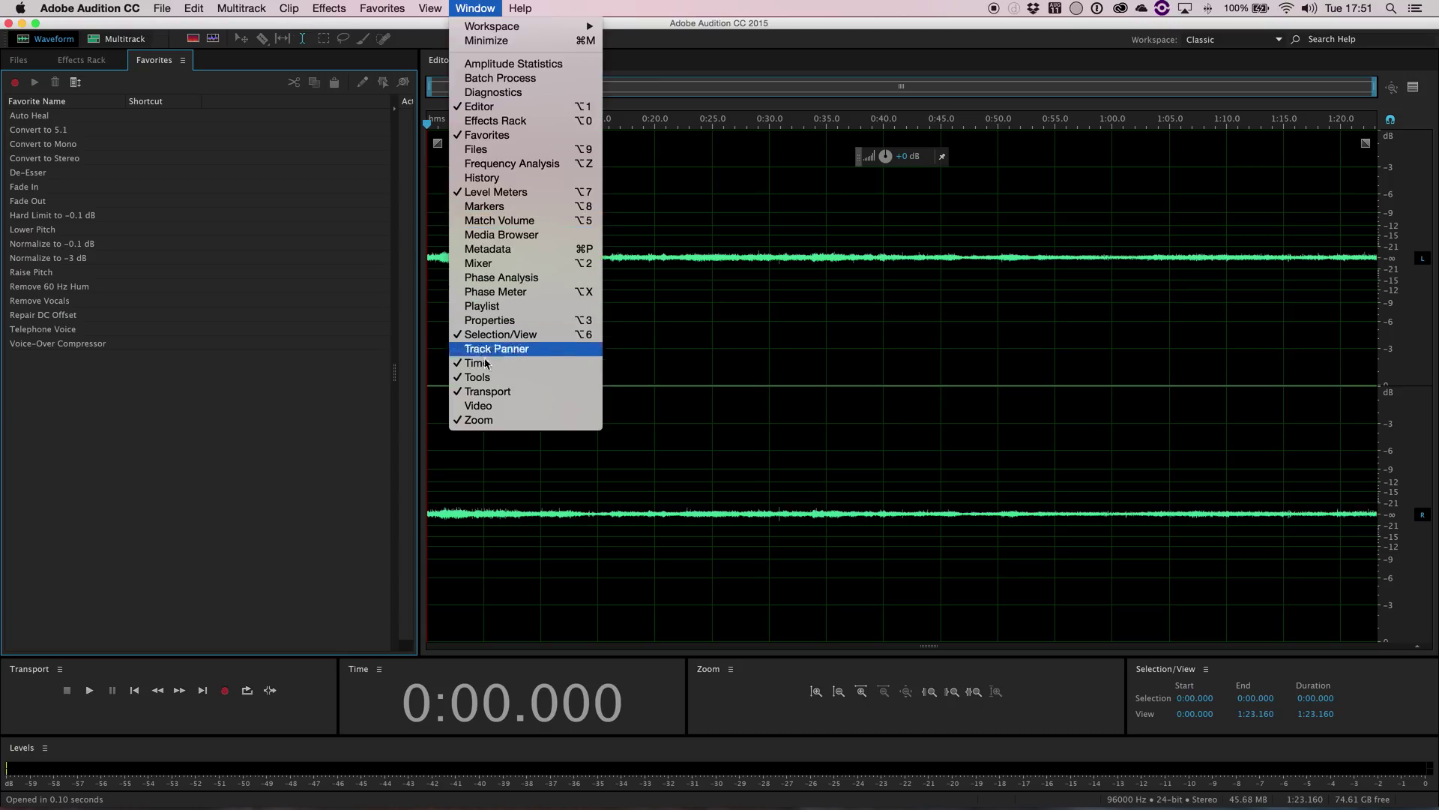